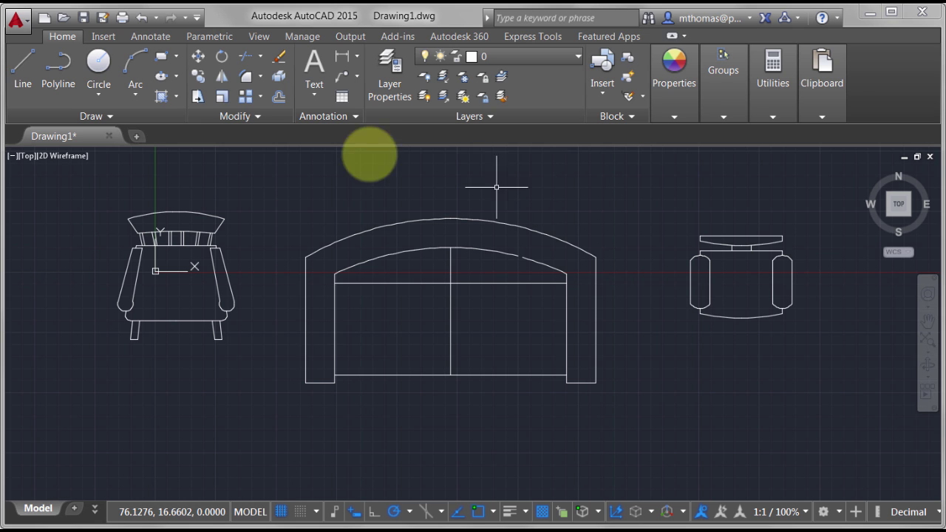
# - Create a new block definition named MEGA CHAIR in the Block Editor
pyautogui.click(107, 36)
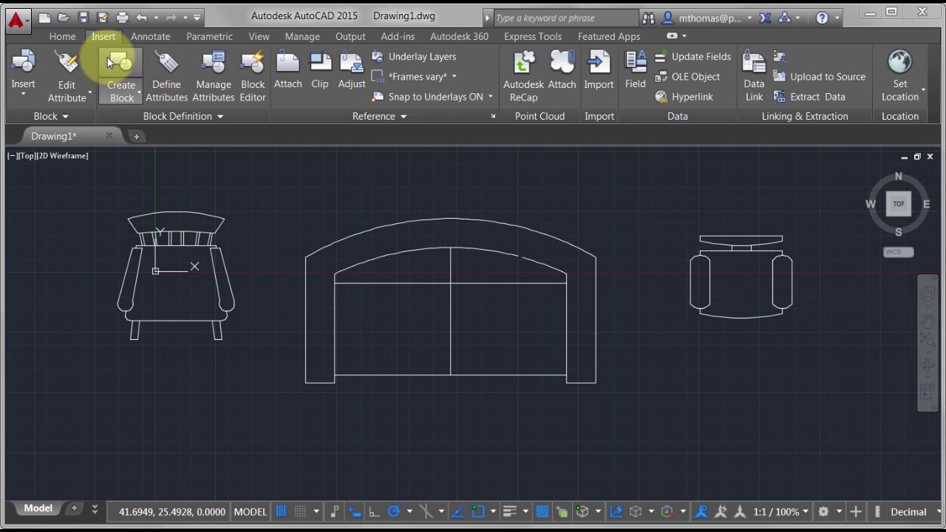
pyautogui.click(250, 72)
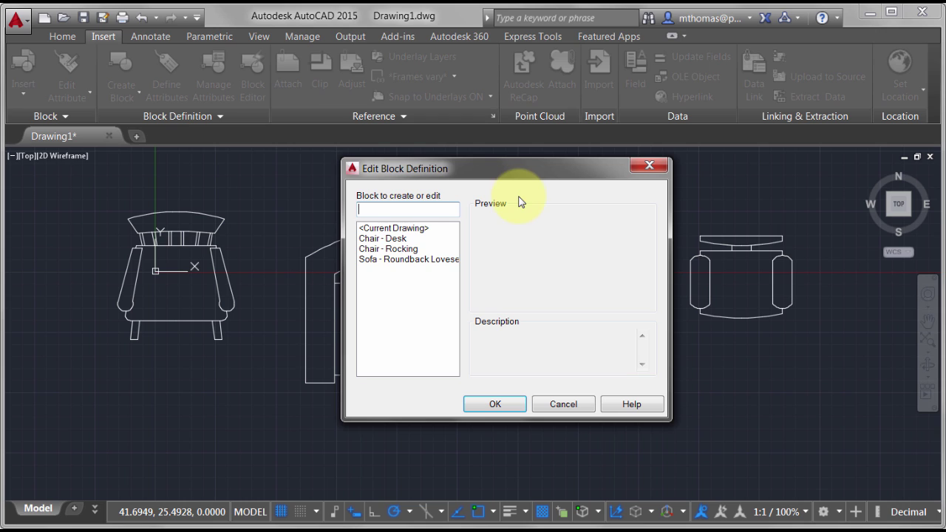
pyautogui.write('MEGA CHAIR')
pyautogui.click(487, 405)
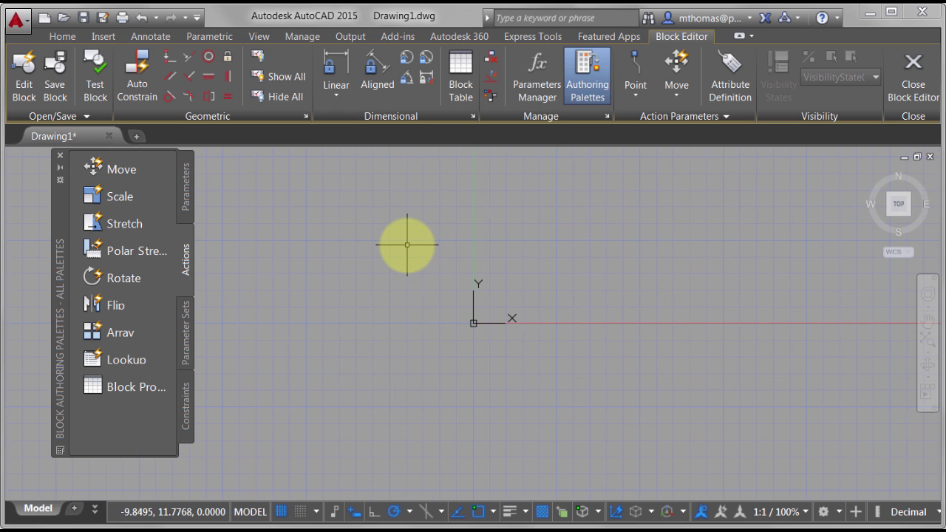
# - Insert the Chair - Desk block at the origin and centre it in the view
pyautogui.write('i')
pyautogui.press('Return')
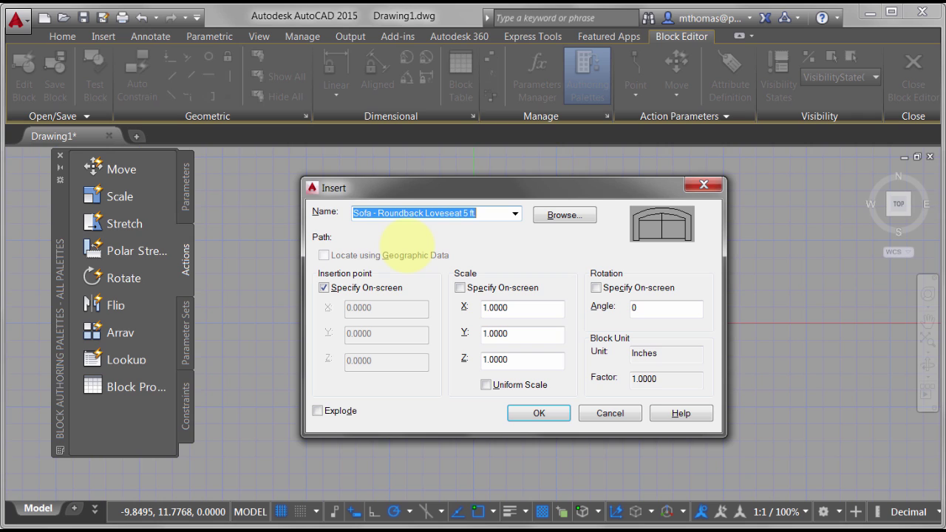
pyautogui.click(516, 214)
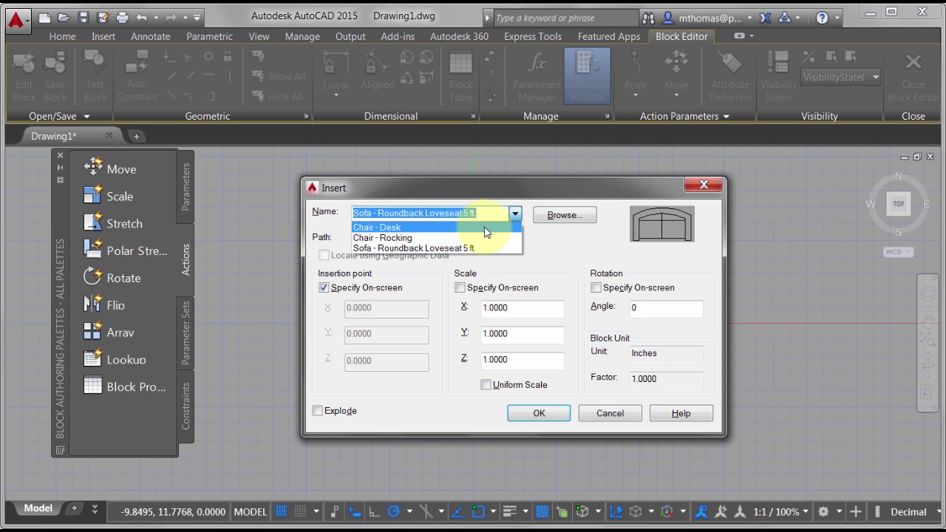
pyautogui.click(516, 225)
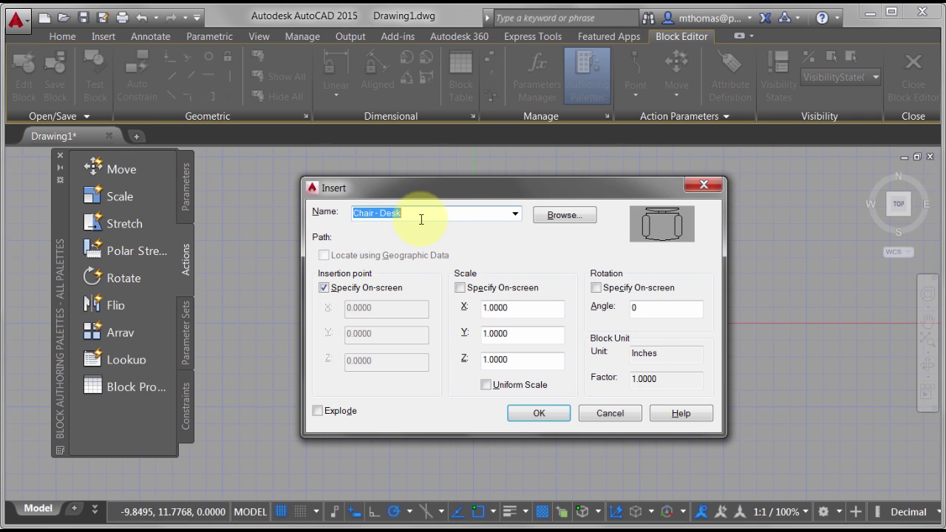
pyautogui.click(388, 289)
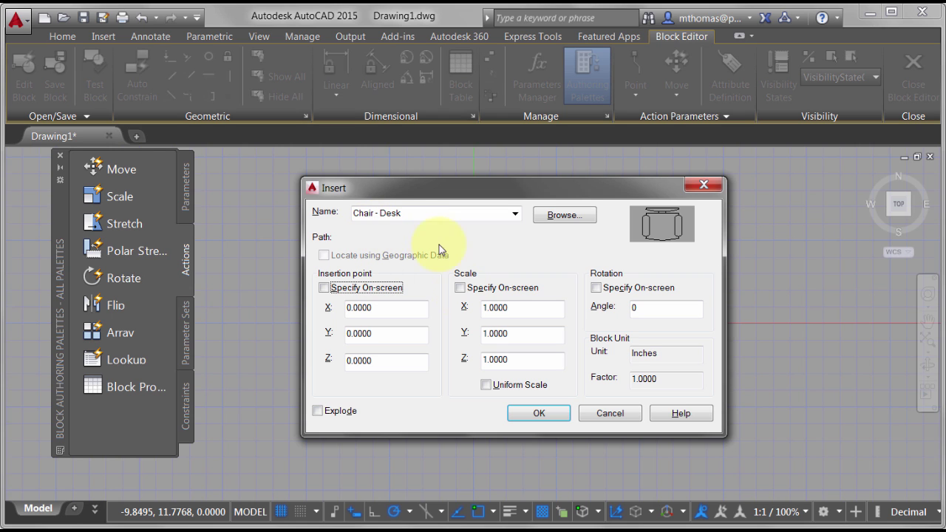
pyautogui.click(546, 414)
pyautogui.moveTo(497, 285)
pyautogui.mouseDown(button='middle')
pyautogui.moveTo(485, 269)
pyautogui.moveTo(562, 270)
pyautogui.moveTo(492, 249)
pyautogui.moveTo(496, 226)
pyautogui.moveTo(538, 226)
pyautogui.mouseUp(button='middle')
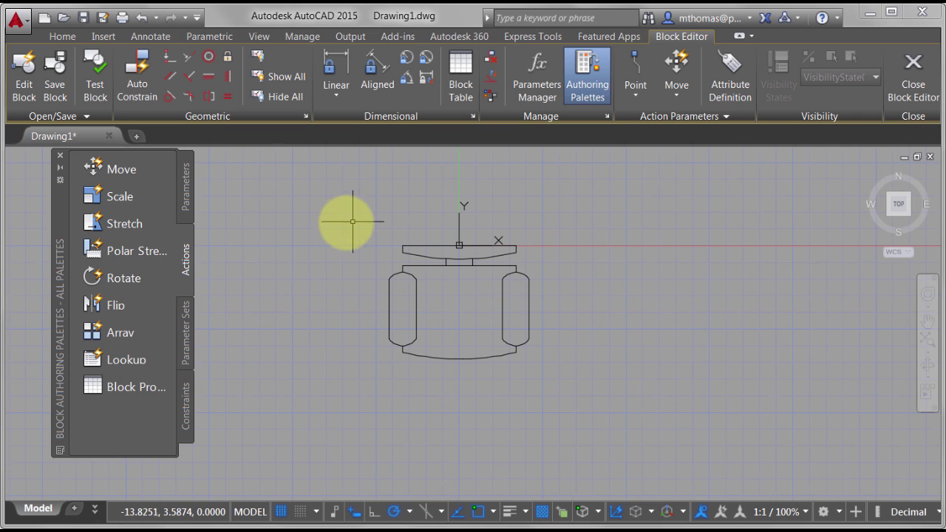
pyautogui.click(186, 192)
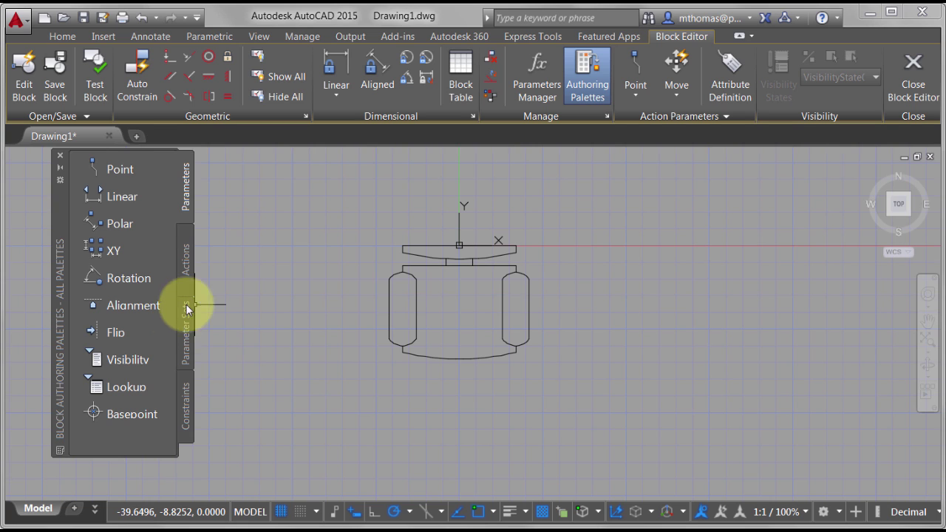
# - Place visibility parameter Visibility1 at the desk chair's origin, with its single VisibilityState0
pyautogui.click(119, 362)
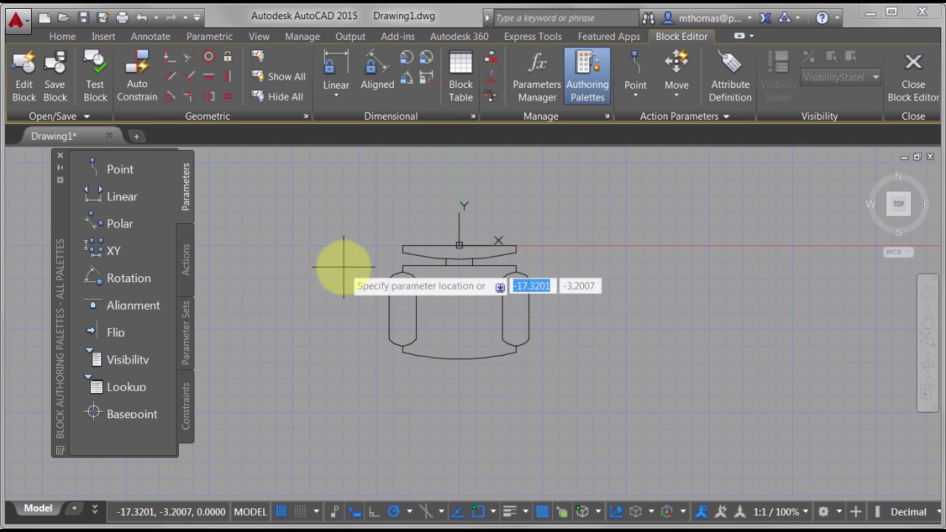
pyautogui.click(459, 245)
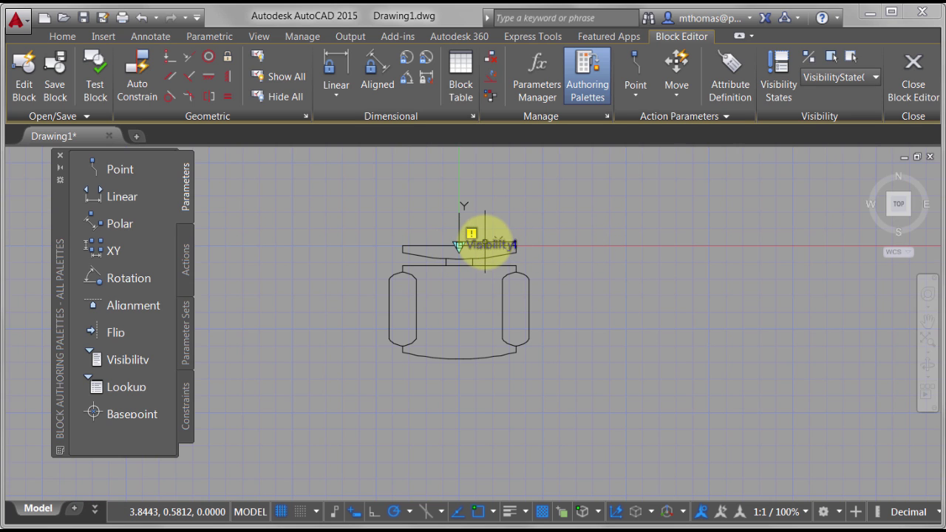
pyautogui.doubleClick(481, 244)
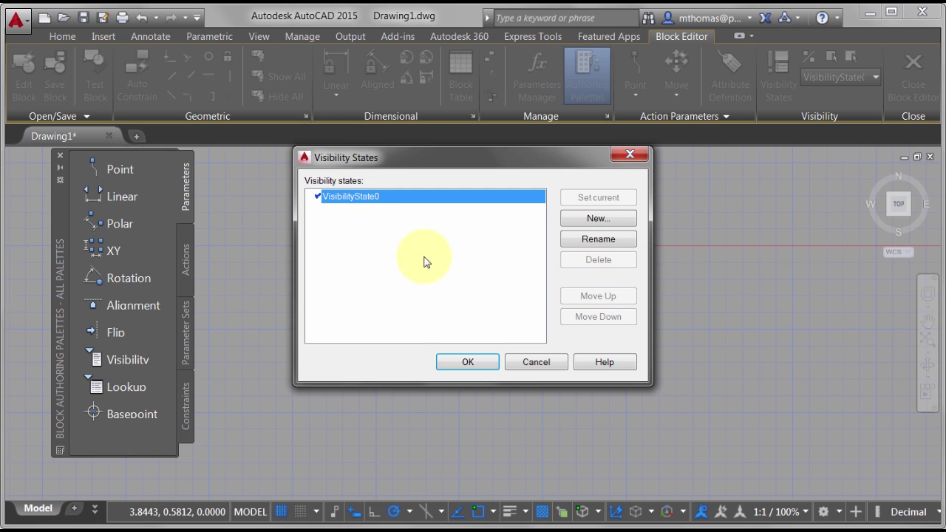
pyautogui.click(526, 362)
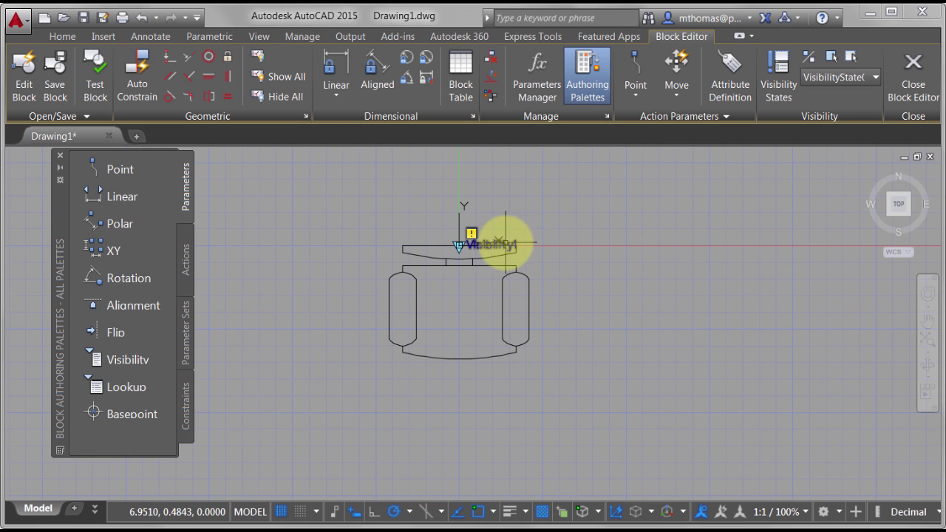
pyautogui.rightClick(573, 222)
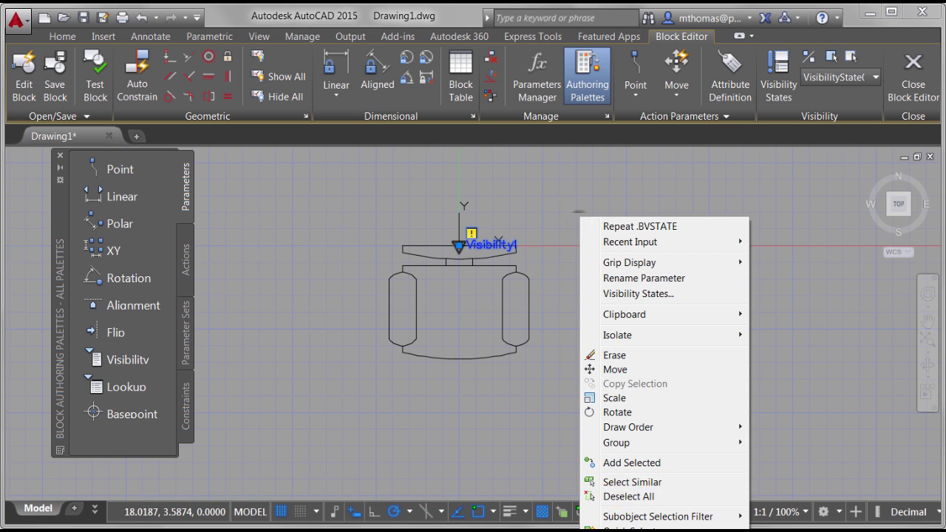
# - Name the visibility parameter CHAIR TYPE with the description 'Adjusts the type of chair'
pyautogui.click(642, 517)
pyautogui.moveTo(681, 301); pyautogui.dragTo(613, 277)
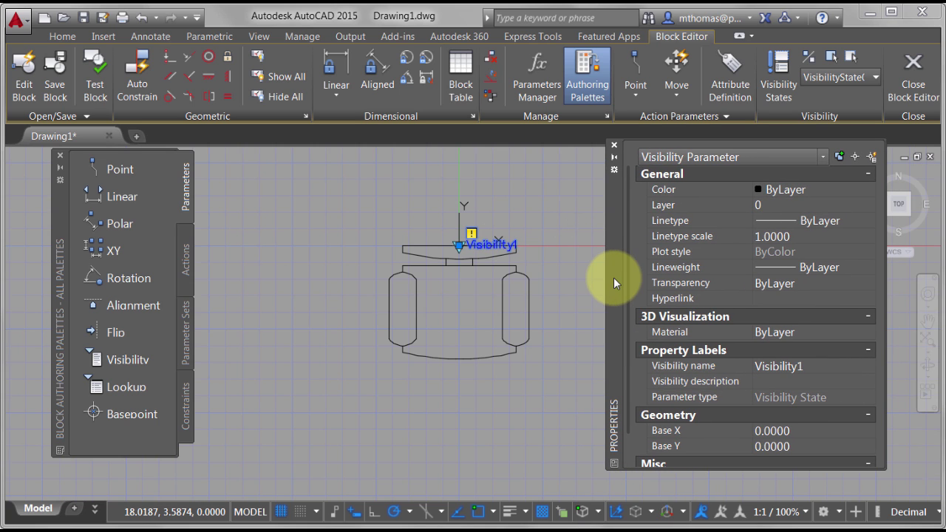
pyautogui.click(870, 175)
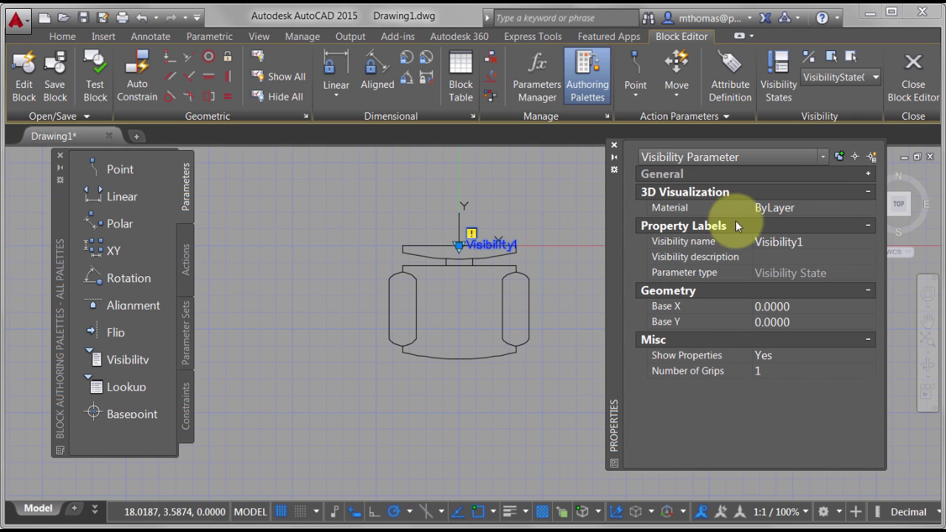
pyautogui.click(820, 241)
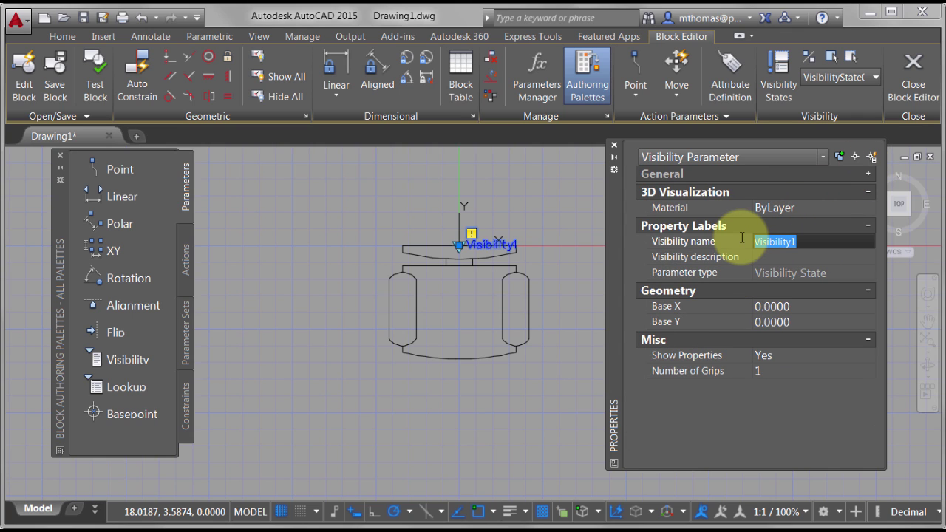
pyautogui.write('CHAIR TYP')
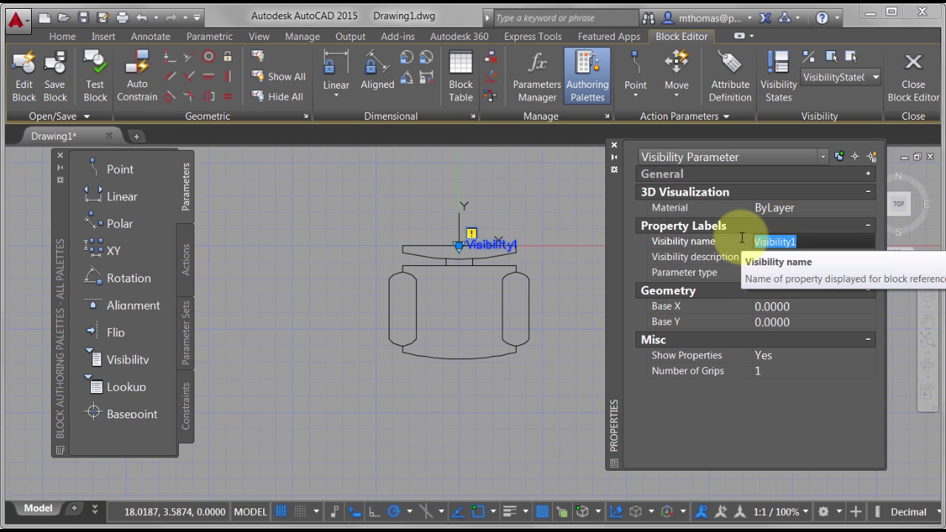
pyautogui.write('E')
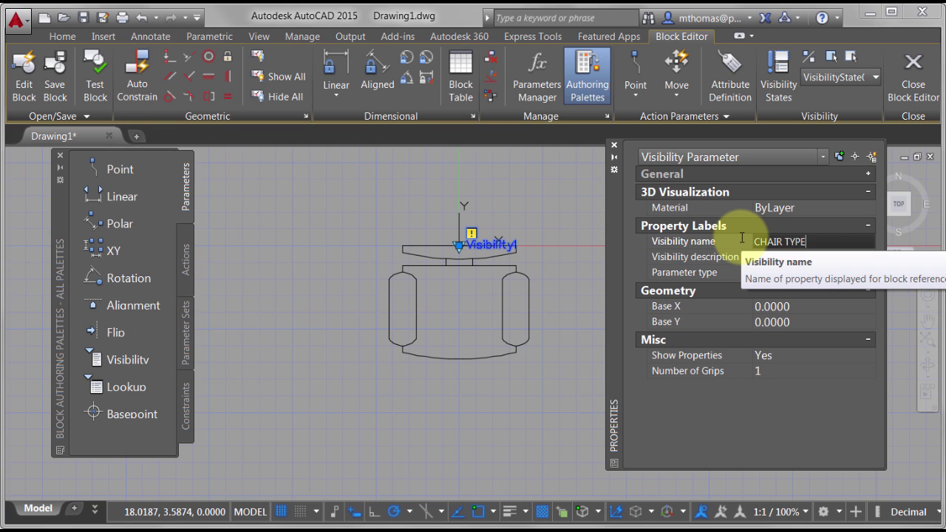
pyautogui.press('Tab')
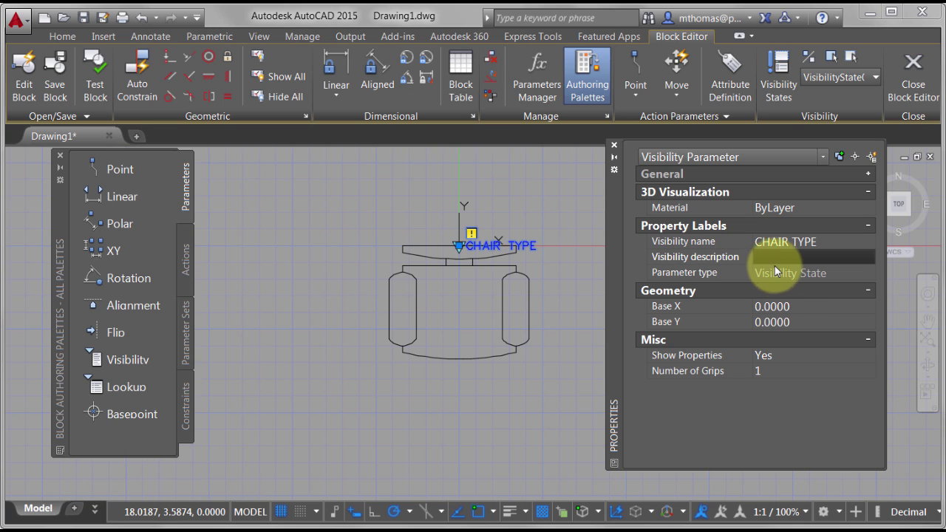
pyautogui.click(776, 258)
pyautogui.write('Adjust')
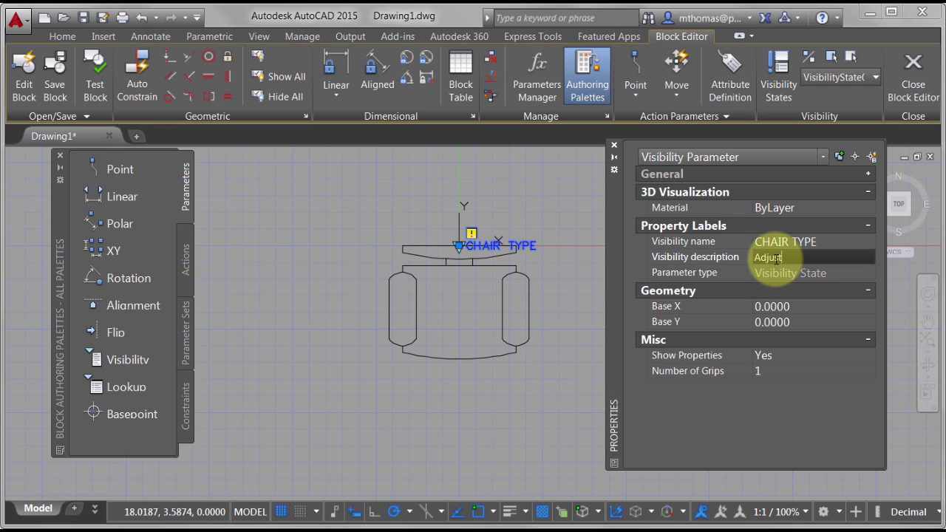
pyautogui.write('s the type of chair')
pyautogui.press('Return')
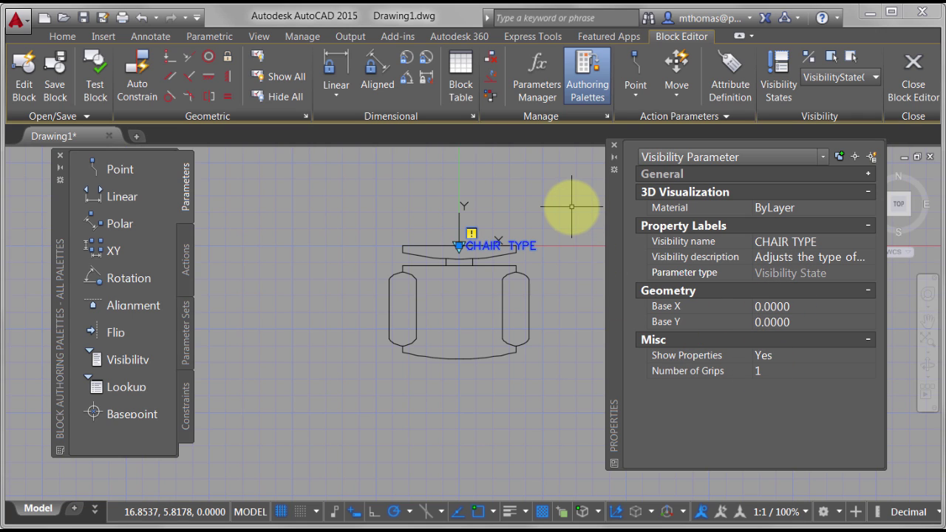
pyautogui.press('Escape')
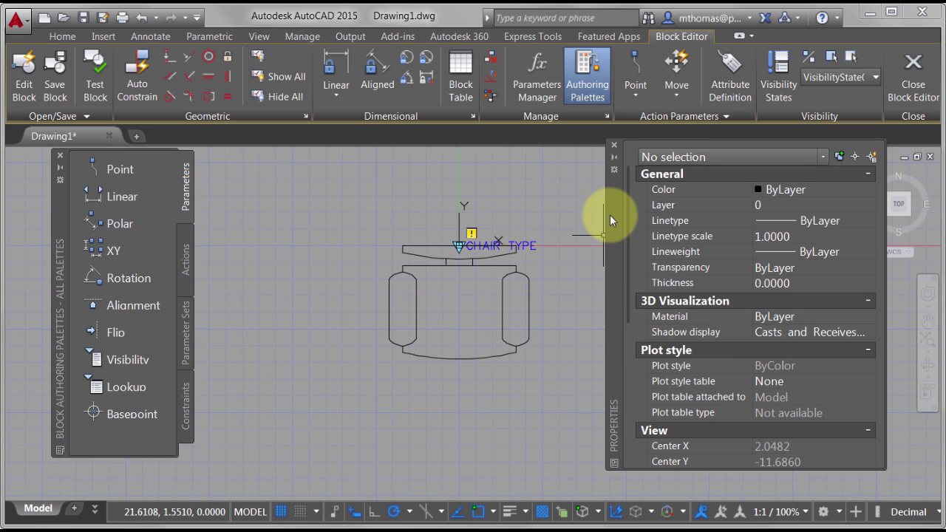
pyautogui.click(612, 148)
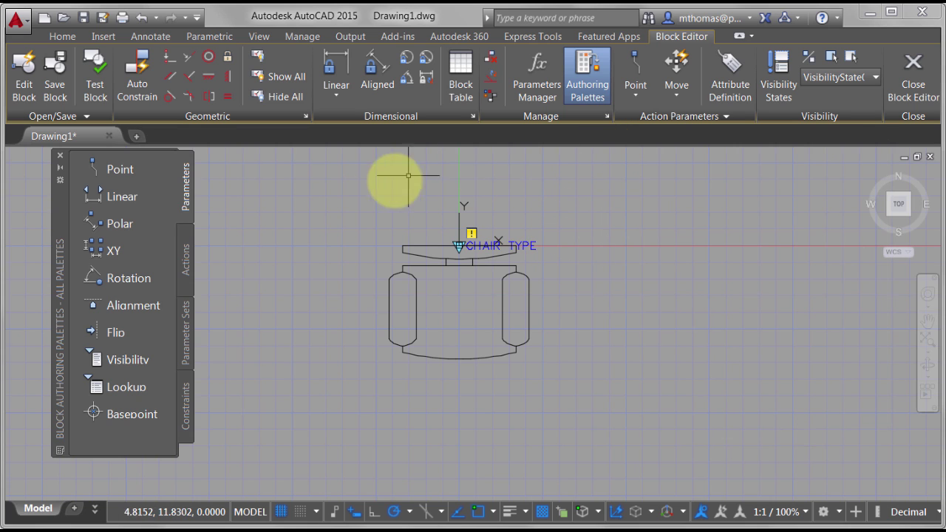
pyautogui.click(185, 260)
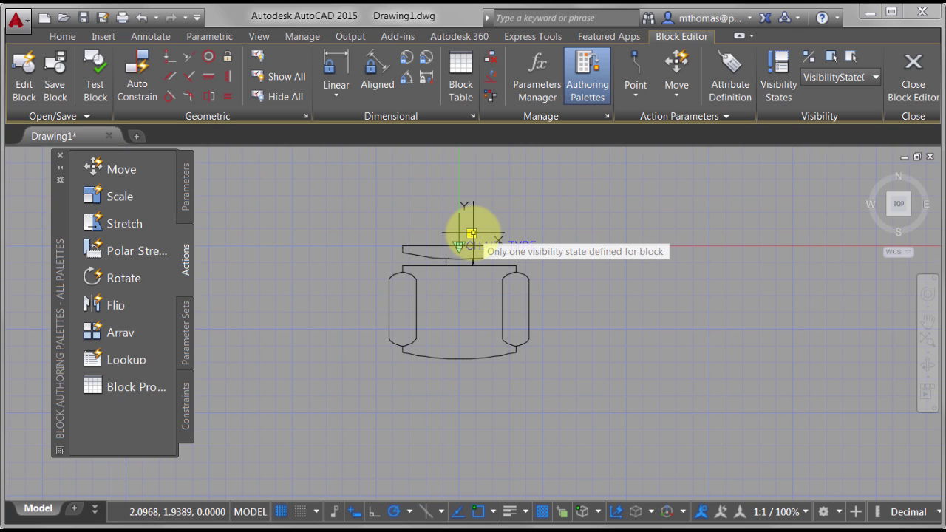
pyautogui.click(186, 186)
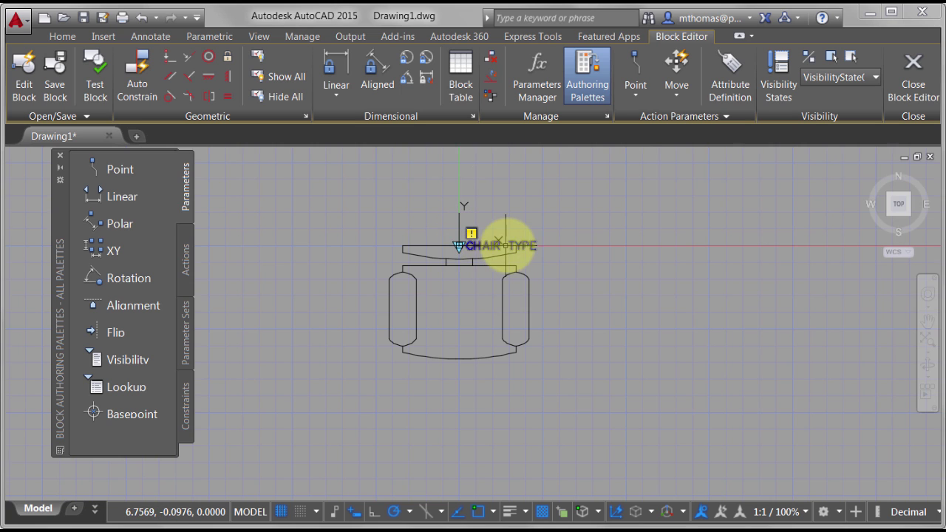
# - Rename the default visibility state to OFFICE CHAIR
pyautogui.doubleClick(519, 247)
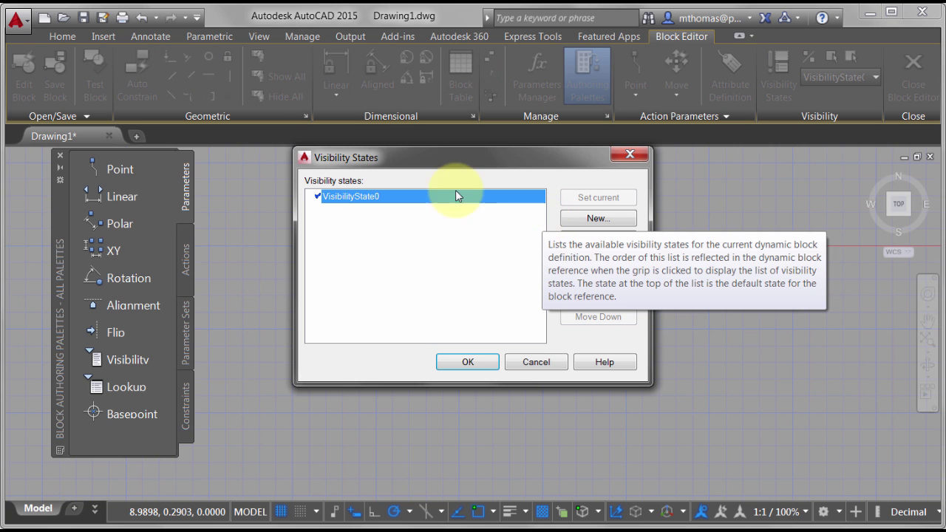
pyautogui.click(591, 240)
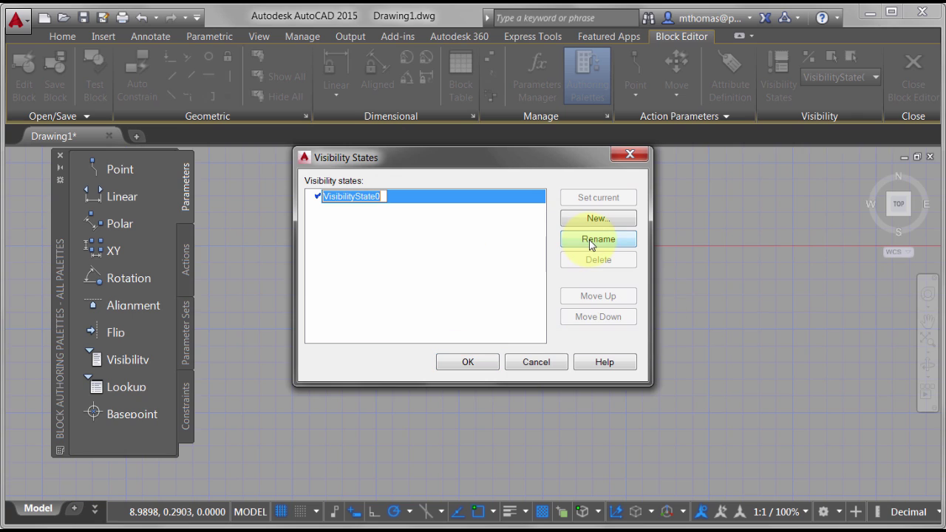
pyautogui.write('OFFICE CHAIR')
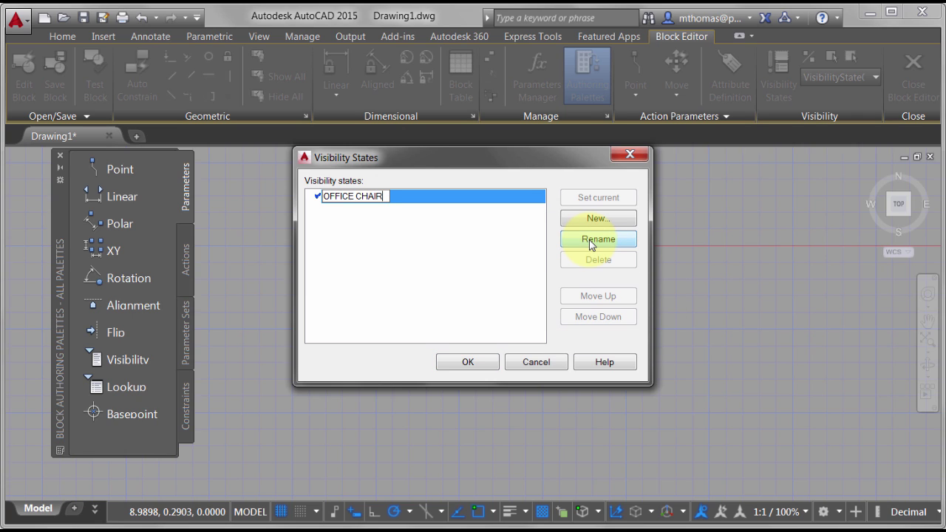
pyautogui.press('Return')
# - Add a ROCKING CHAIR visibility state that hides all existing objects
pyautogui.click(598, 218)
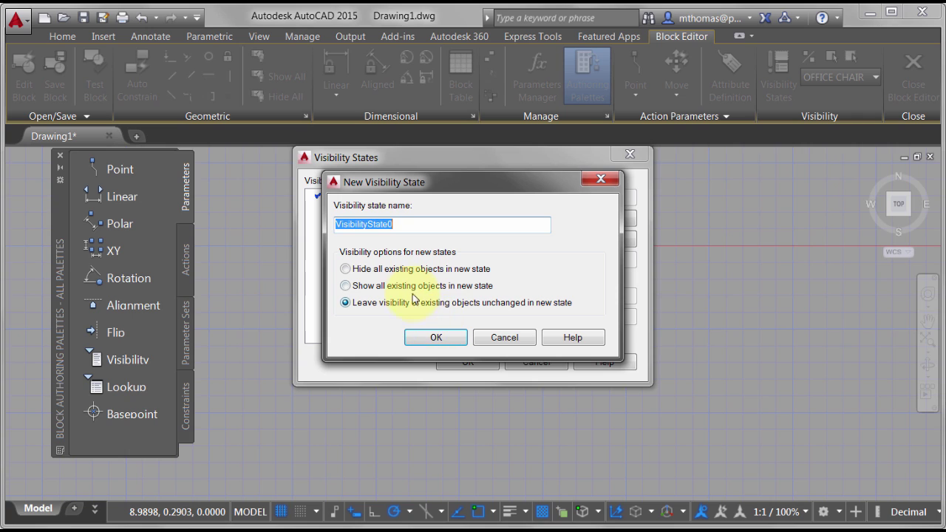
pyautogui.click(416, 269)
pyautogui.moveTo(395, 224); pyautogui.dragTo(331, 232)
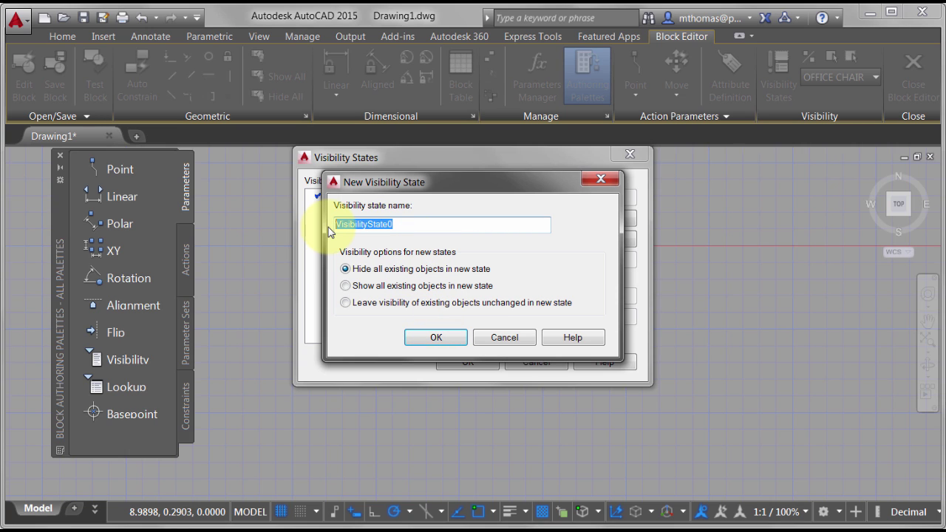
pyautogui.write('ROCKING CHAR')
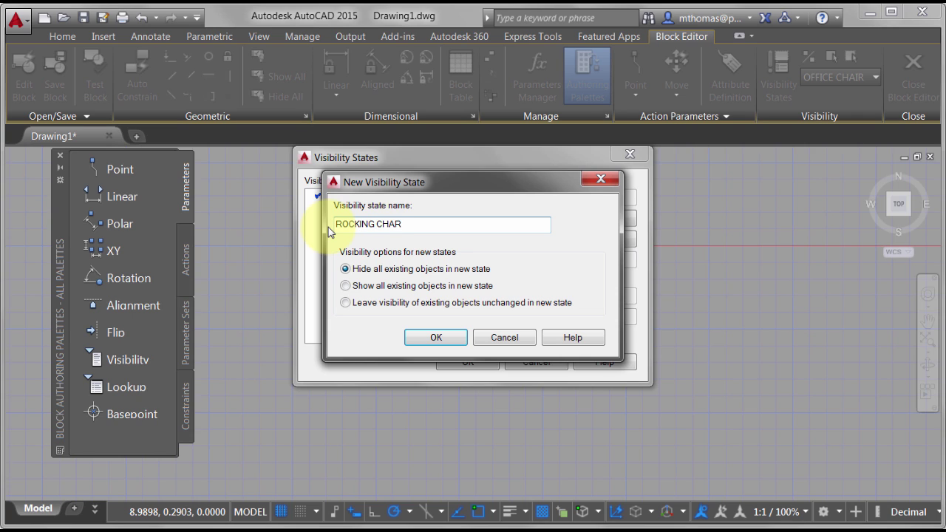
pyautogui.press('BackSpace')
pyautogui.write('IR')
pyautogui.click(427, 337)
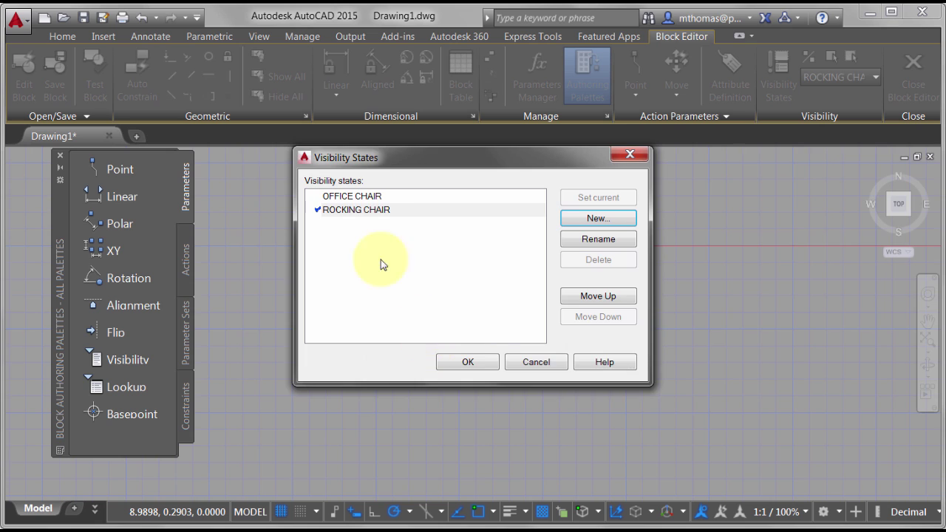
pyautogui.click(475, 361)
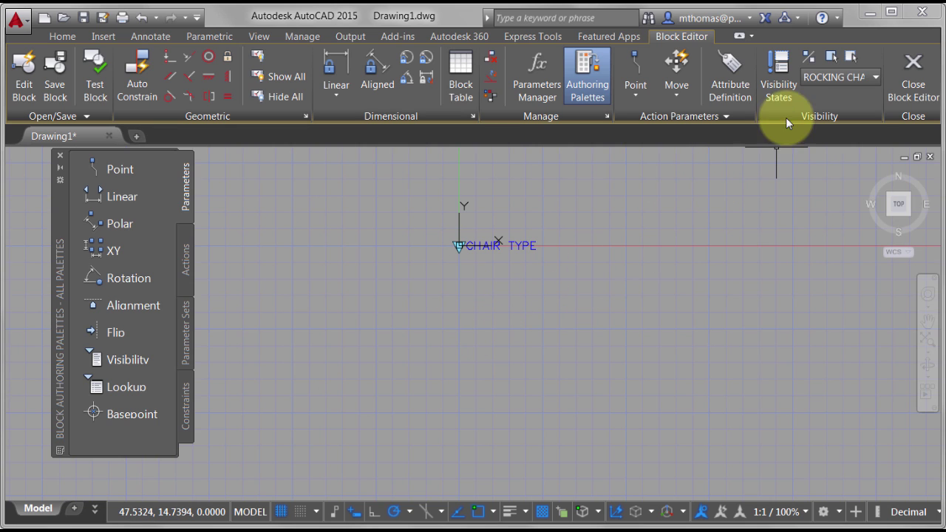
# - Preview the OFFICE CHAIR state, return to ROCKING CHAIR, and open the Insert dialog
pyautogui.click(855, 78)
pyautogui.click(843, 89)
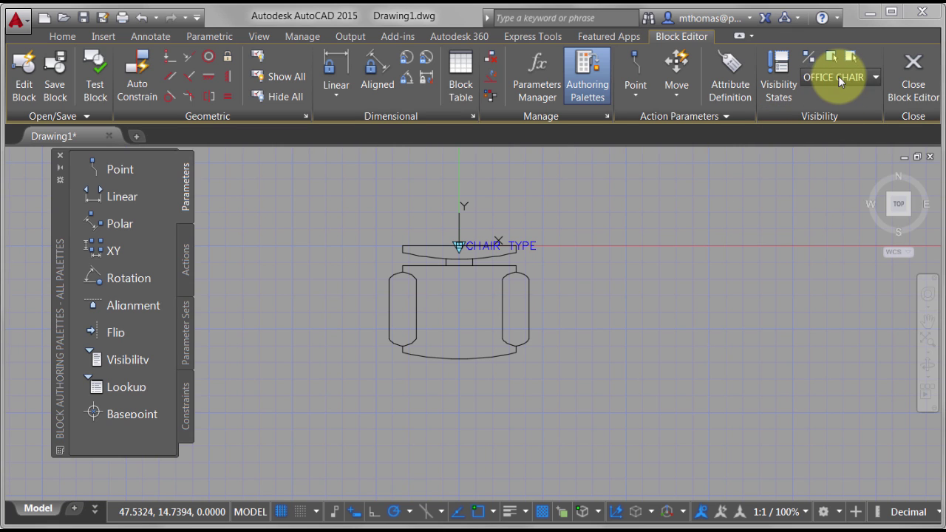
pyautogui.click(838, 76)
pyautogui.click(838, 113)
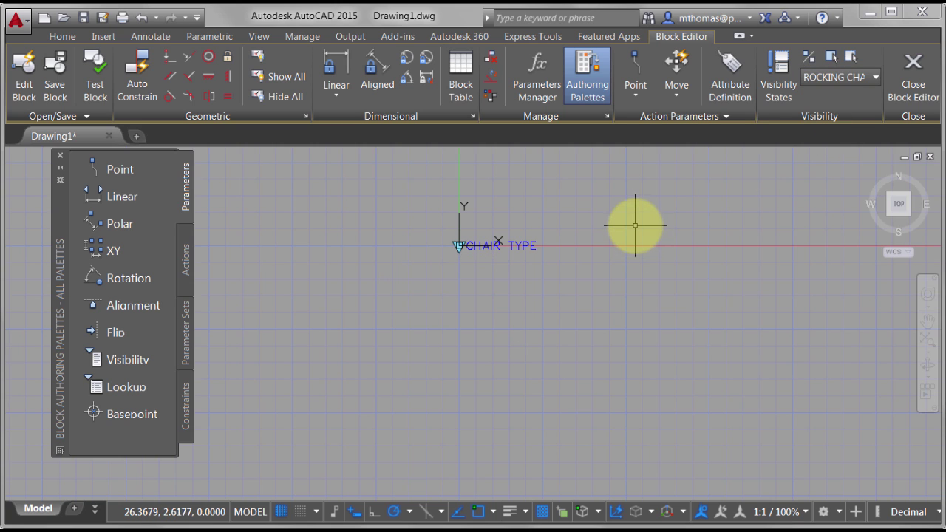
pyautogui.write('i')
pyautogui.press('Return')
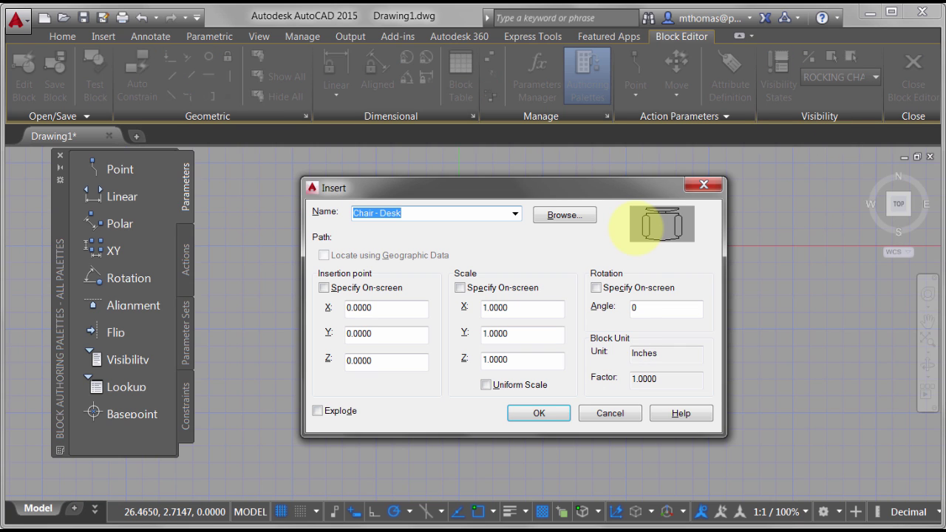
# - Insert the Chair - Rocking block into the ROCKING CHAIR state
pyautogui.click(515, 213)
pyautogui.click(494, 238)
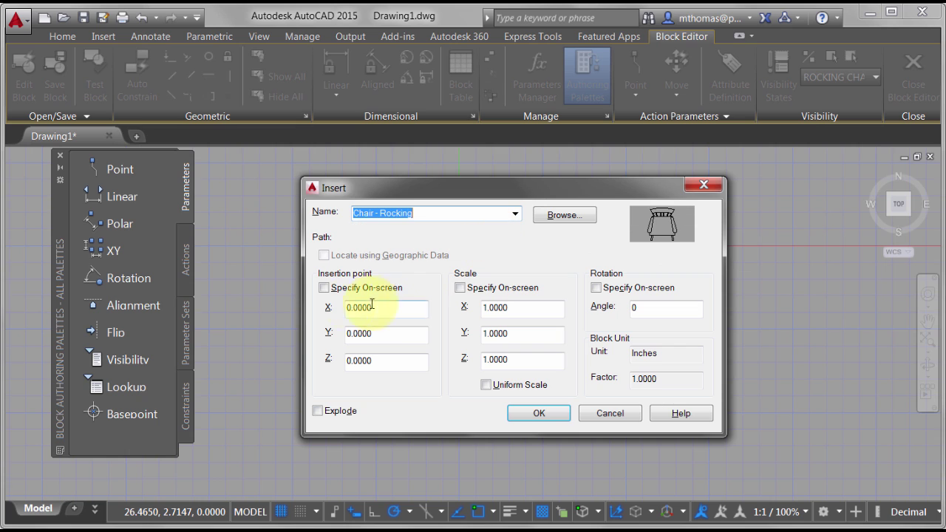
pyautogui.click(538, 412)
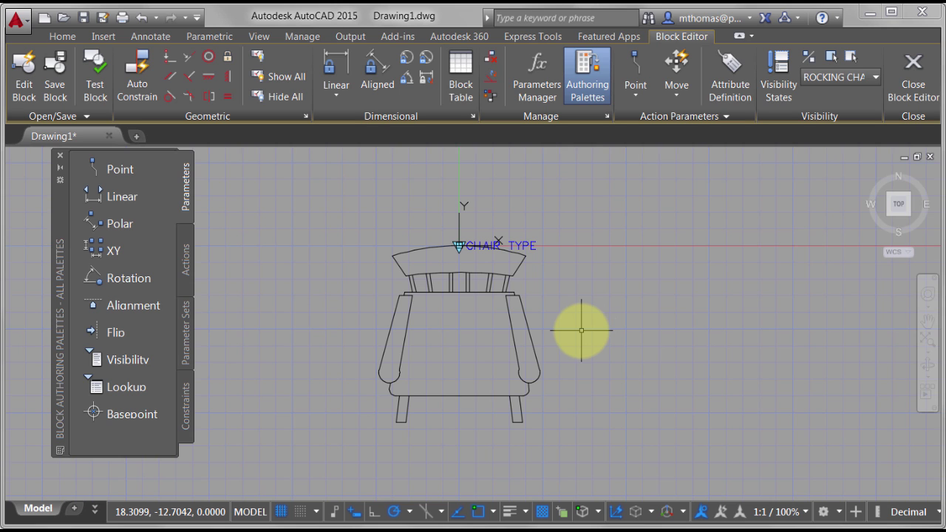
pyautogui.moveTo(581, 312); pyautogui.dragTo(576, 280, button='middle')
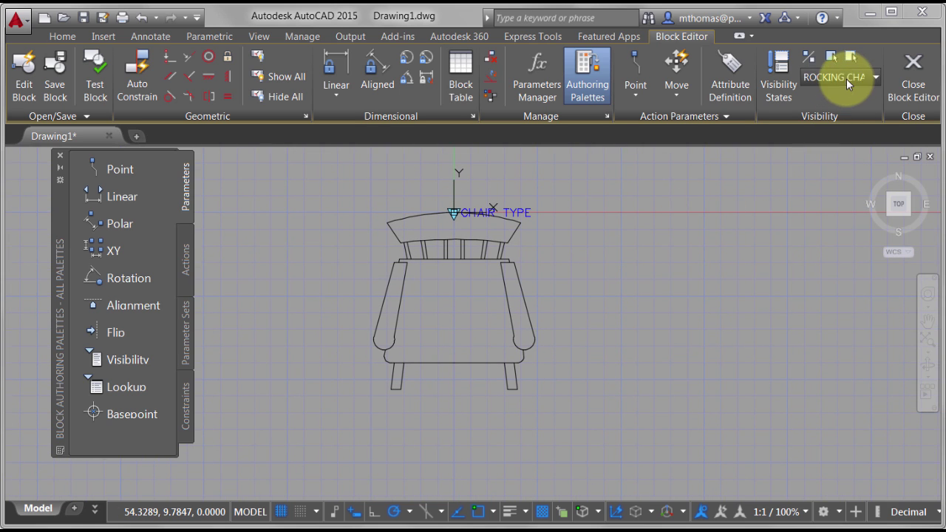
# - Switch to OFFICE CHAIR and back to ROCKING CHAIR to confirm the chairs swap
pyautogui.click(846, 78)
pyautogui.click(840, 91)
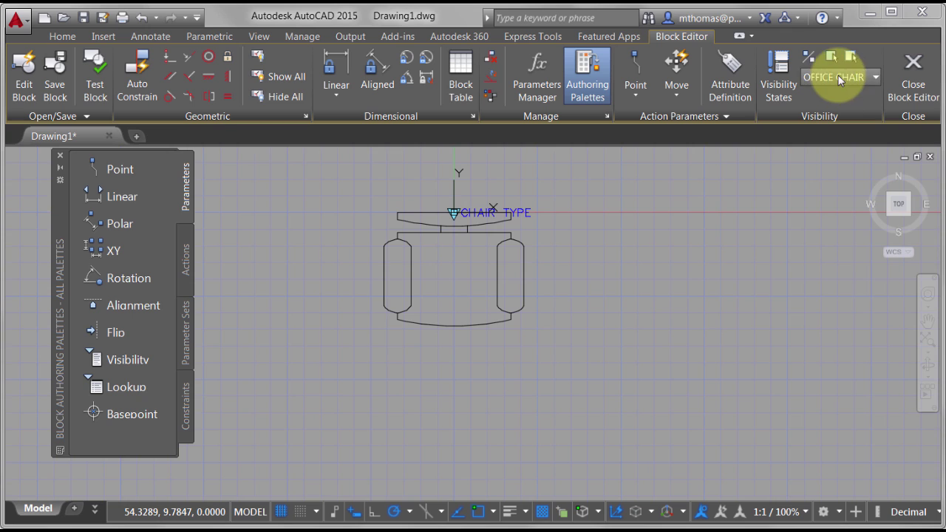
pyautogui.click(837, 76)
pyautogui.click(830, 112)
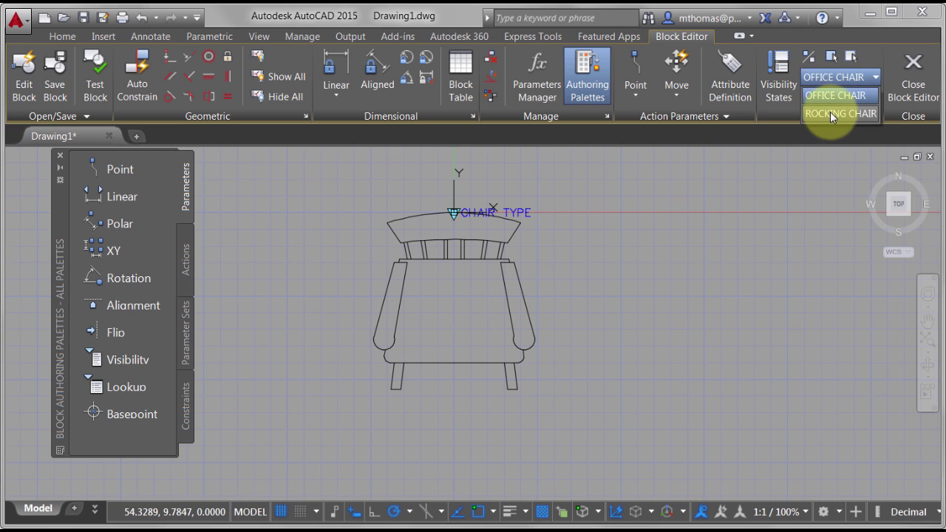
# - Add a new visibility state named SOFA
pyautogui.click(781, 74)
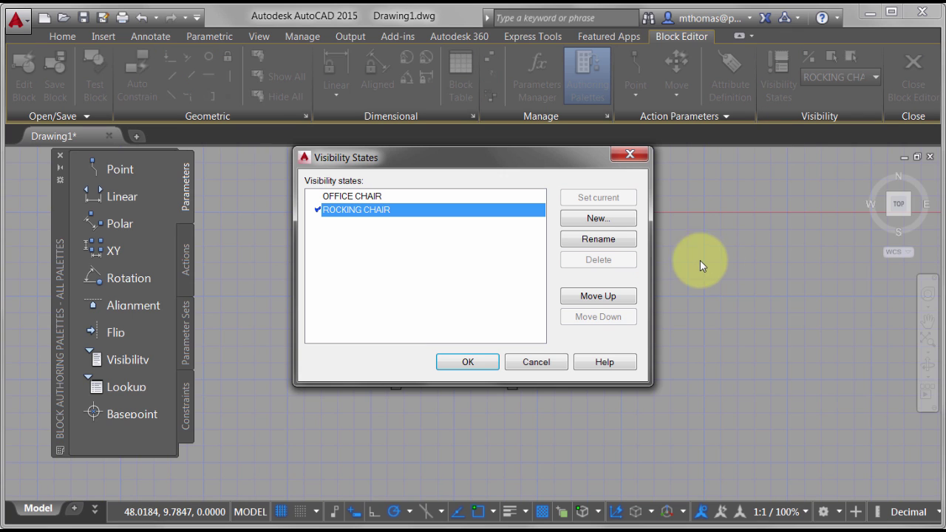
pyautogui.click(599, 218)
pyautogui.write('SOFA')
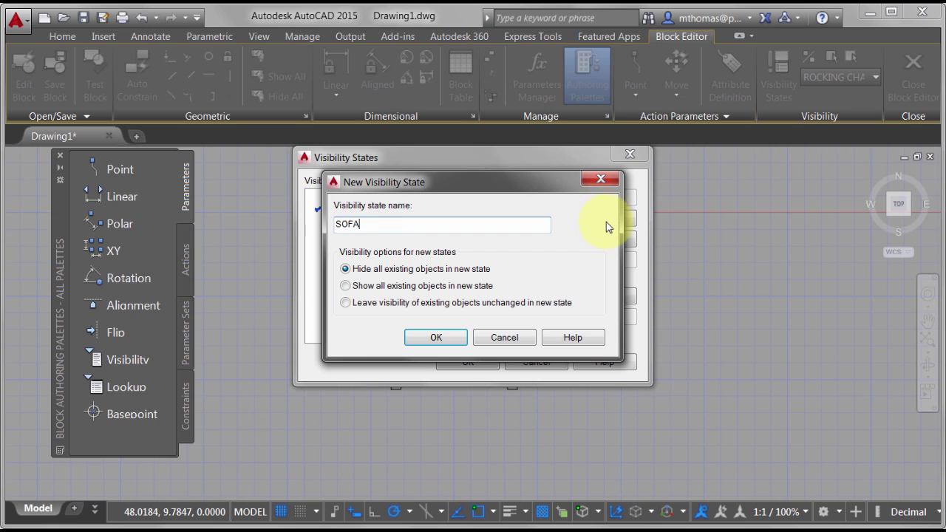
pyautogui.click(433, 341)
pyautogui.click(462, 363)
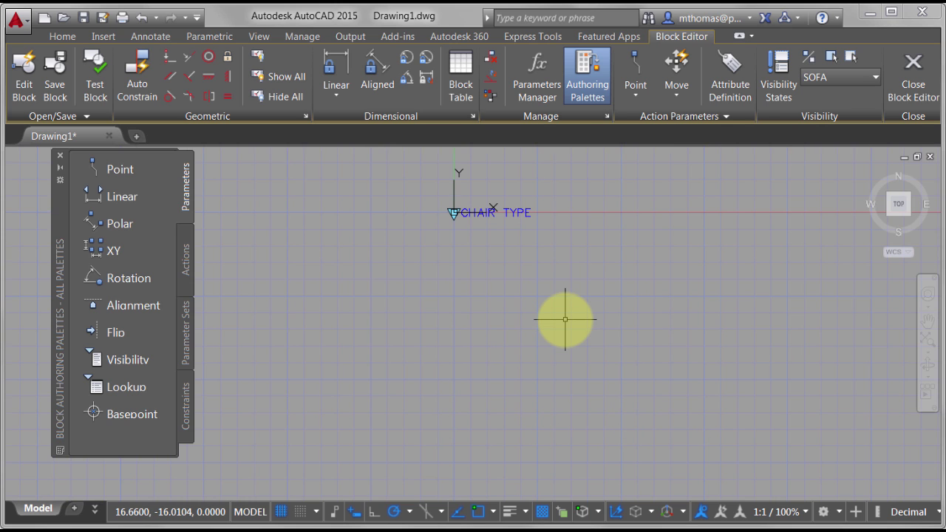
# - Insert the Sofa - Roundback Loveseat 5 ft block into SOFA and open the Test Block Window
pyautogui.write('i')
pyautogui.press('Return')
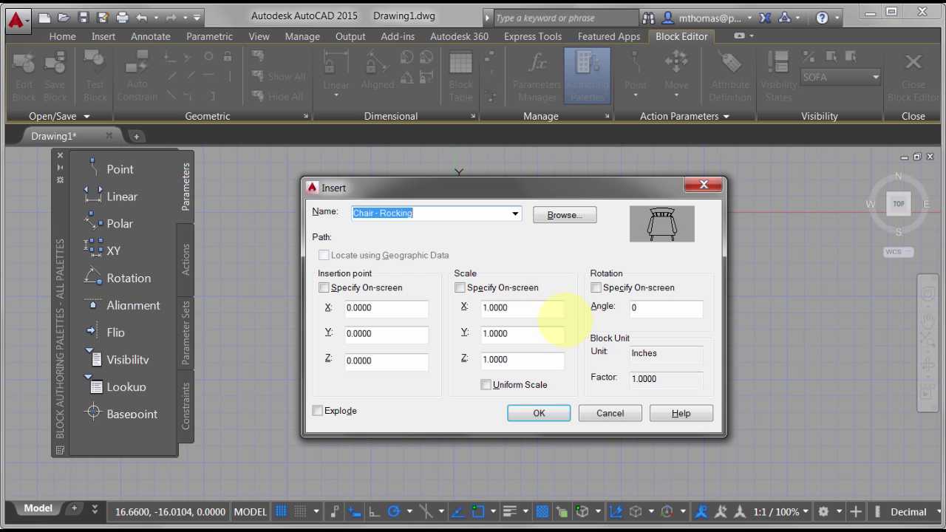
pyautogui.click(515, 213)
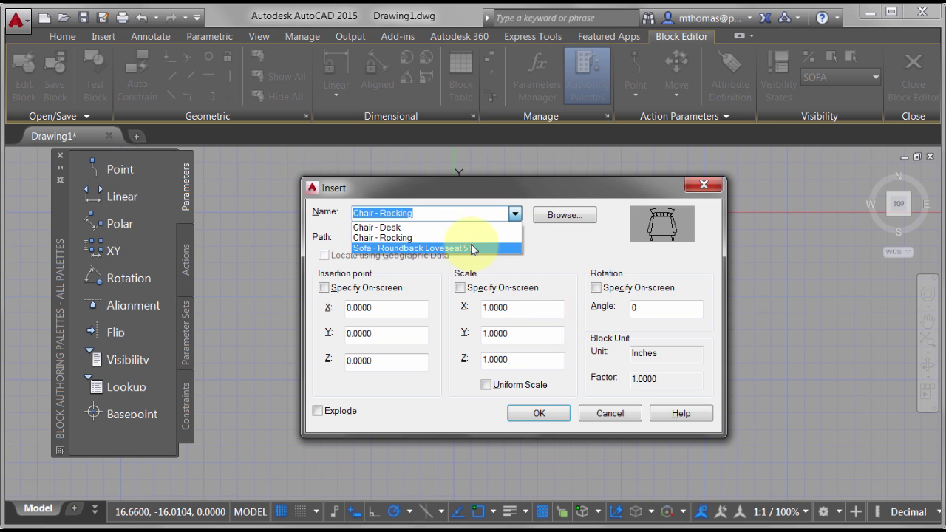
pyautogui.click(475, 245)
pyautogui.click(553, 413)
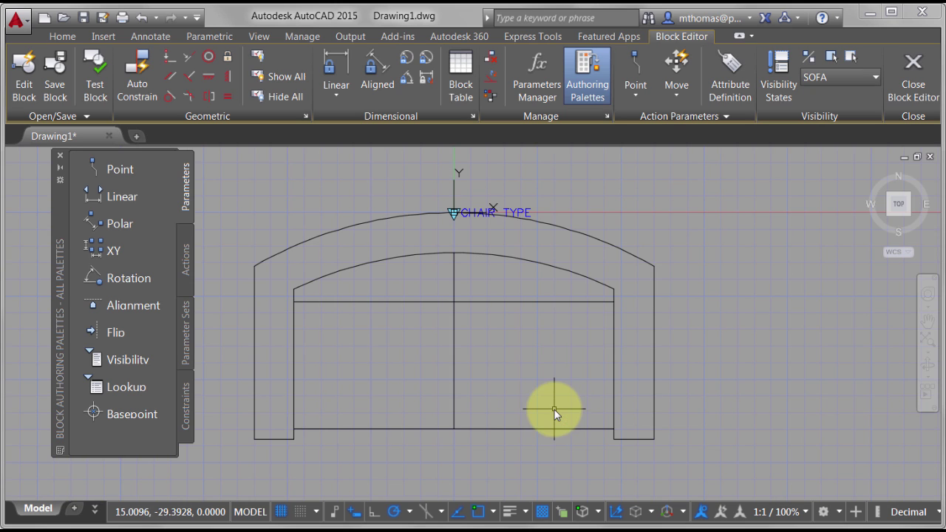
pyautogui.moveTo(600, 274)
pyautogui.mouseDown(button='middle')
pyautogui.moveTo(640, 276)
pyautogui.moveTo(661, 264)
pyautogui.mouseUp(button='middle')
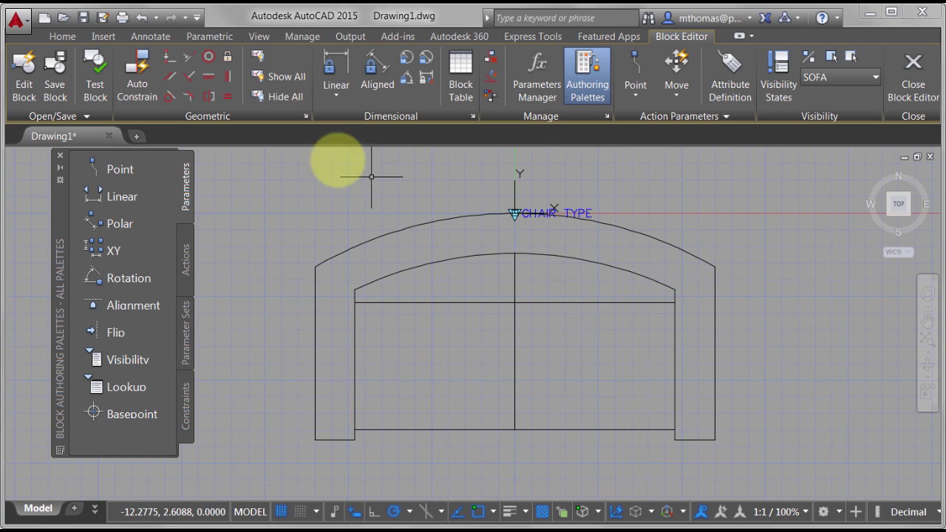
pyautogui.click(95, 83)
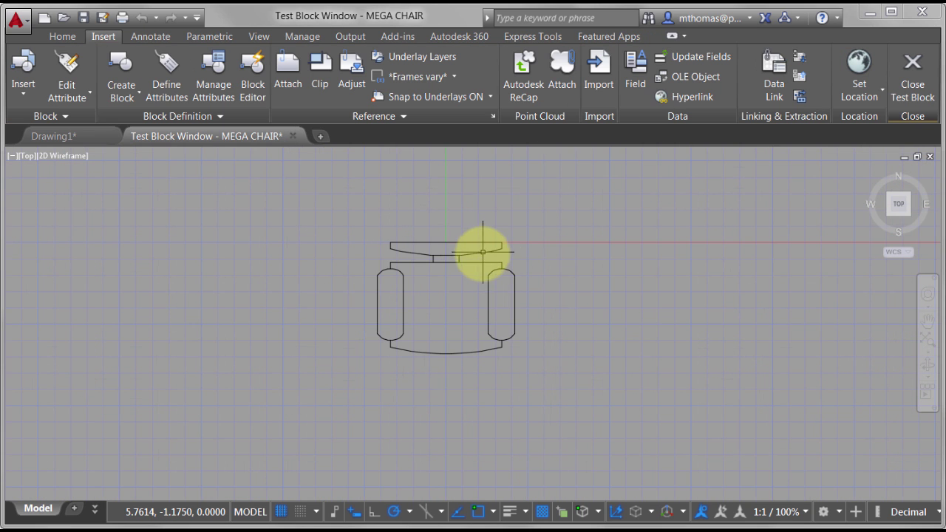
# - Switch the test block's chair type to Rocking Chair, then Sofa, and close the test
pyautogui.click(481, 252)
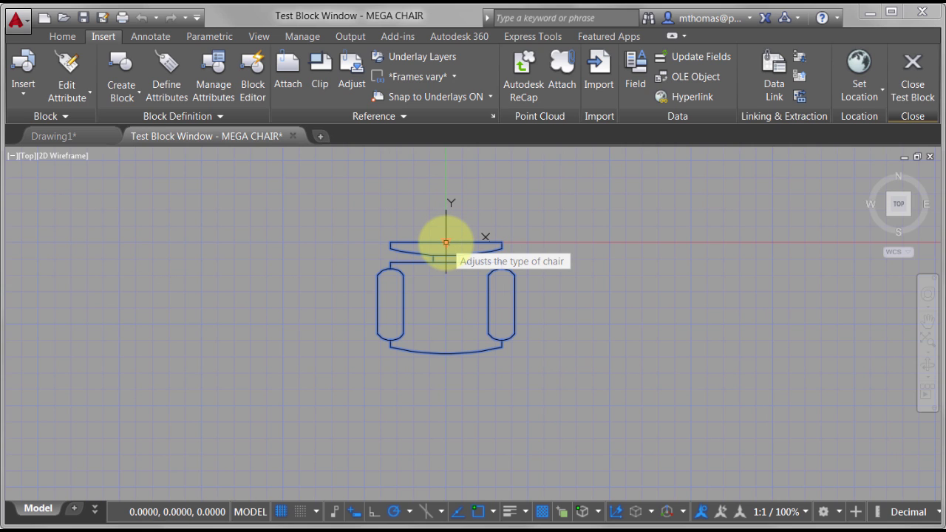
pyautogui.click(445, 242)
pyautogui.click(481, 269)
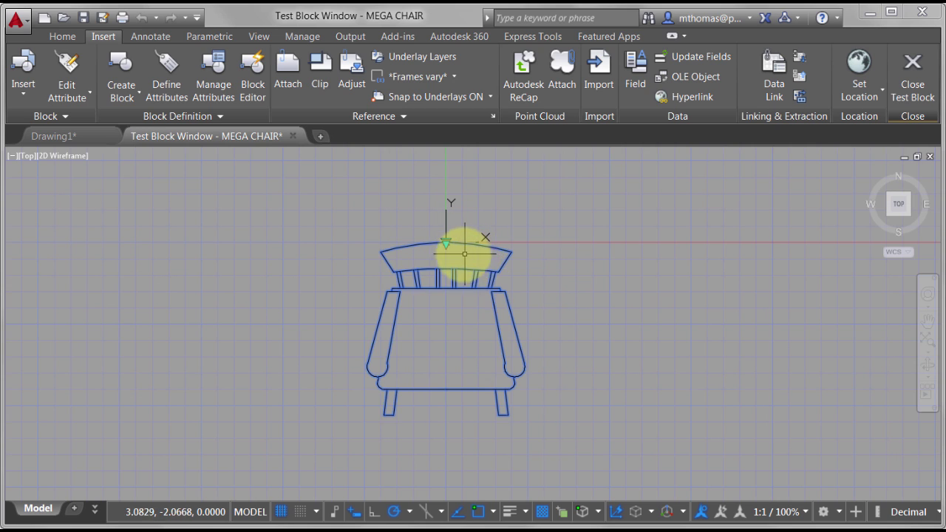
pyautogui.click(445, 241)
pyautogui.click(474, 288)
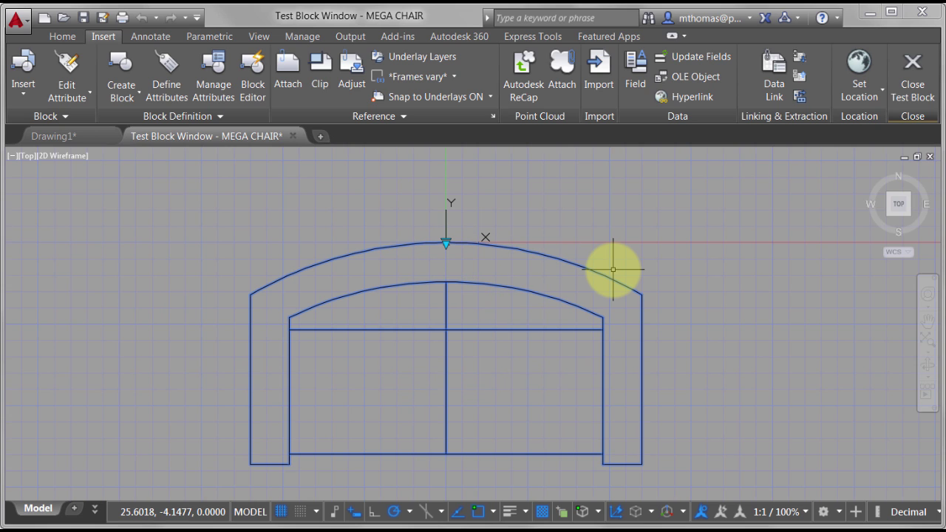
pyautogui.click(911, 88)
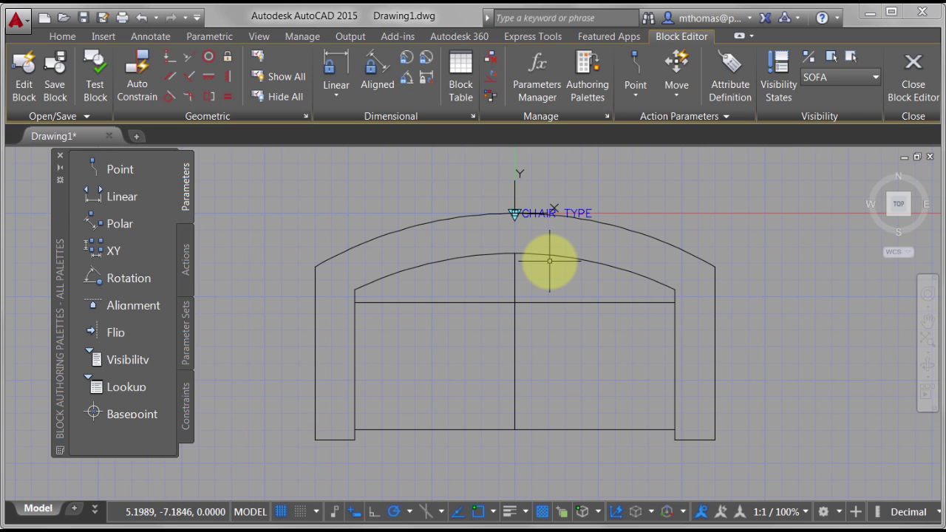
# - Draw a circle of radius 2 centred on the CHAIR TYPE parameter point
pyautogui.write('c')
pyautogui.press('Return')
pyautogui.click(515, 215)
pyautogui.write('2')
pyautogui.press('Return')
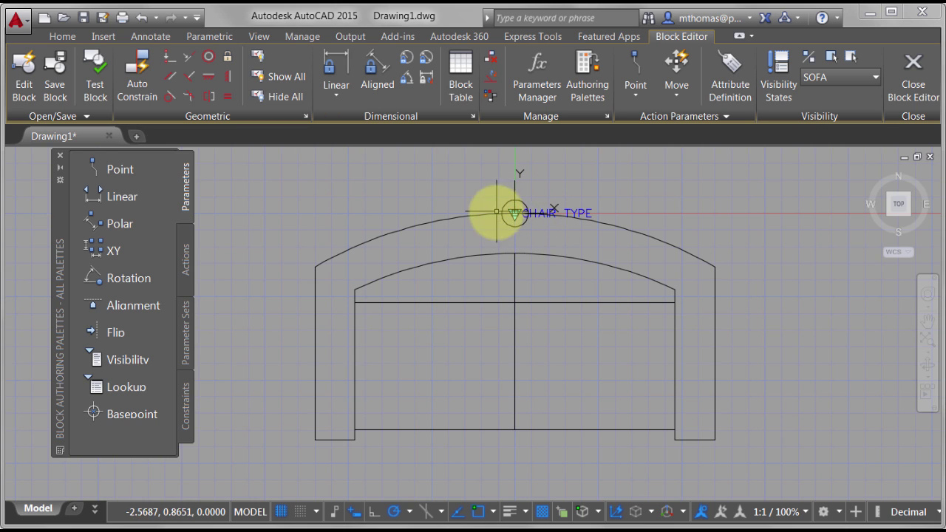
# - With Visibility Mode on, make objects visible in the ROCKING CHAIR and OFFICE CHAIR states
pyautogui.click(835, 78)
pyautogui.click(833, 108)
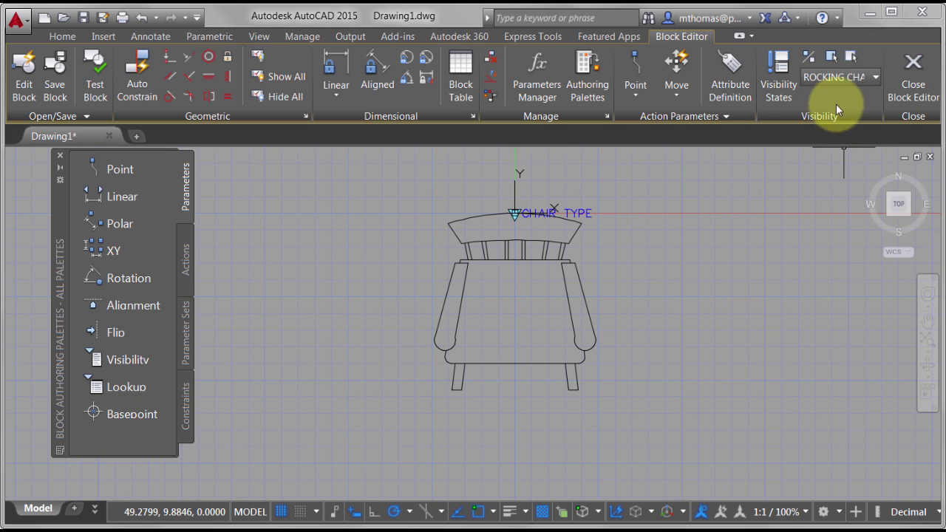
pyautogui.click(809, 57)
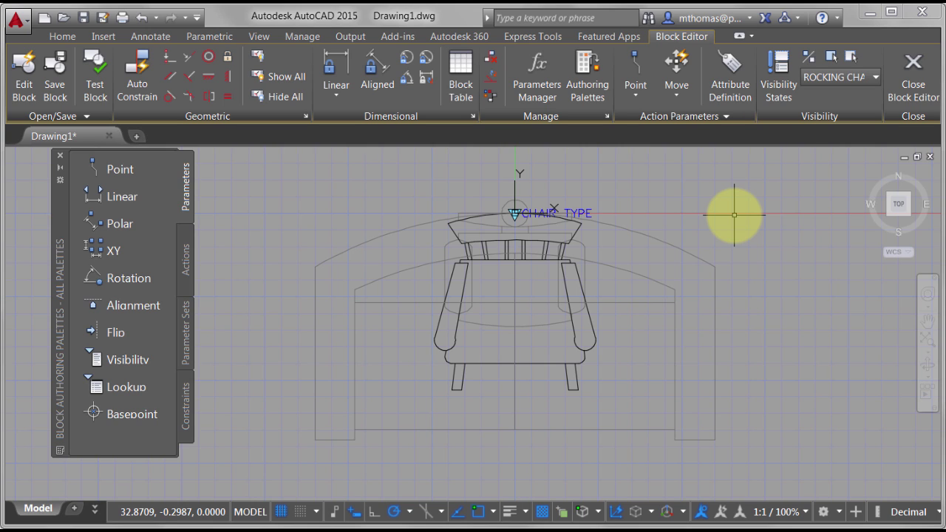
pyautogui.click(833, 60)
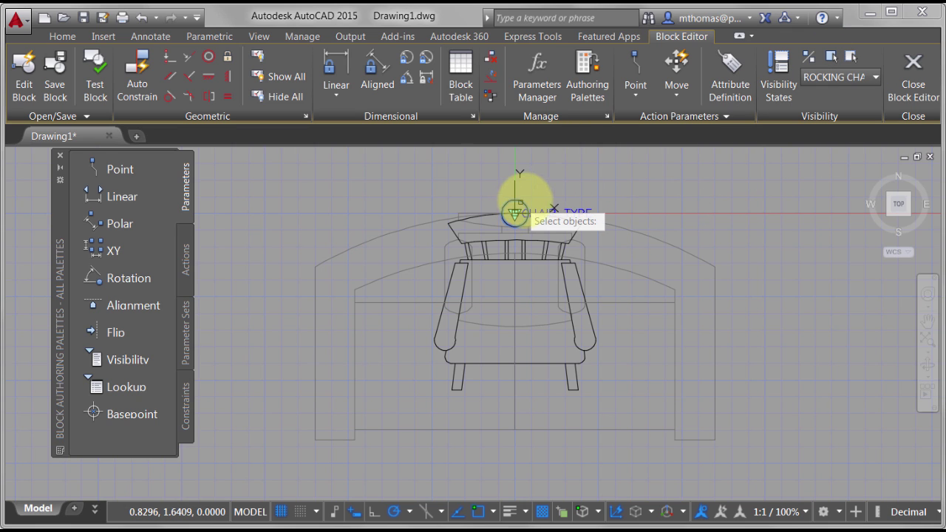
pyautogui.press('Return')
pyautogui.click(843, 77)
pyautogui.click(839, 94)
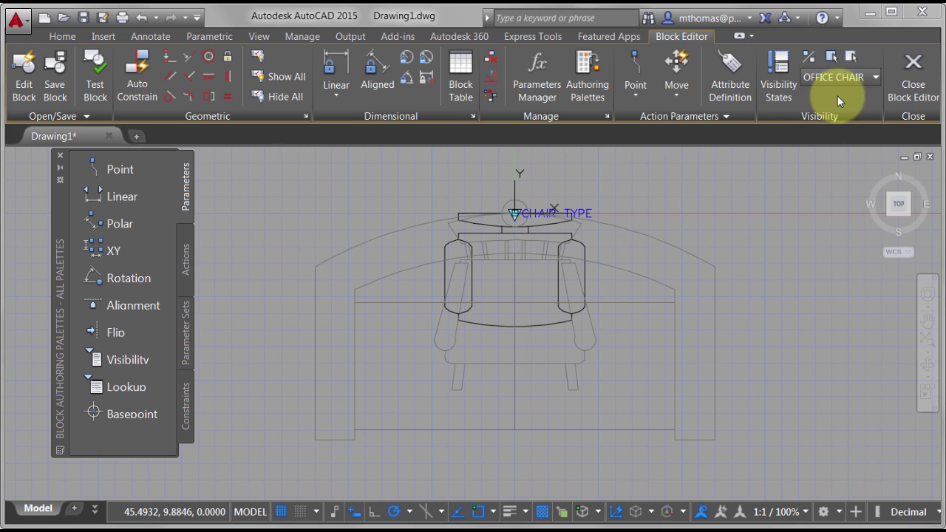
pyautogui.click(830, 59)
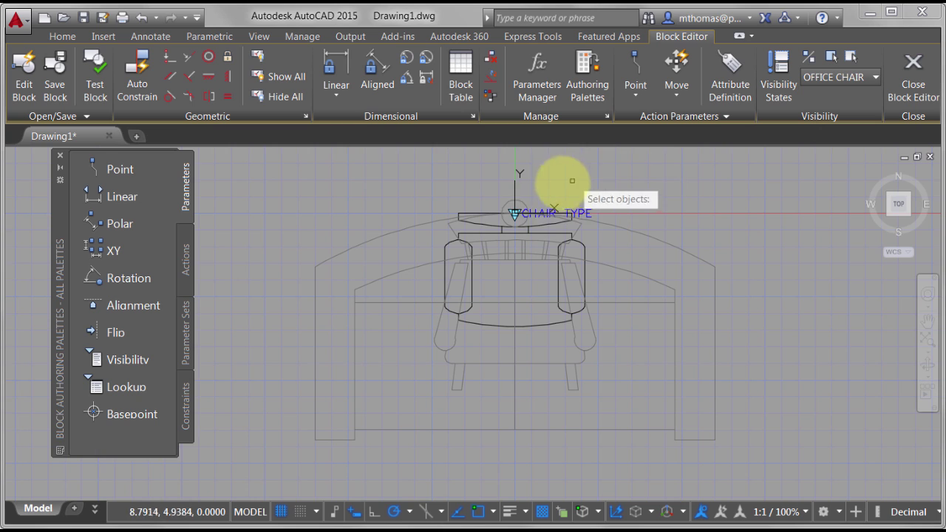
pyautogui.rightClick(600, 174)
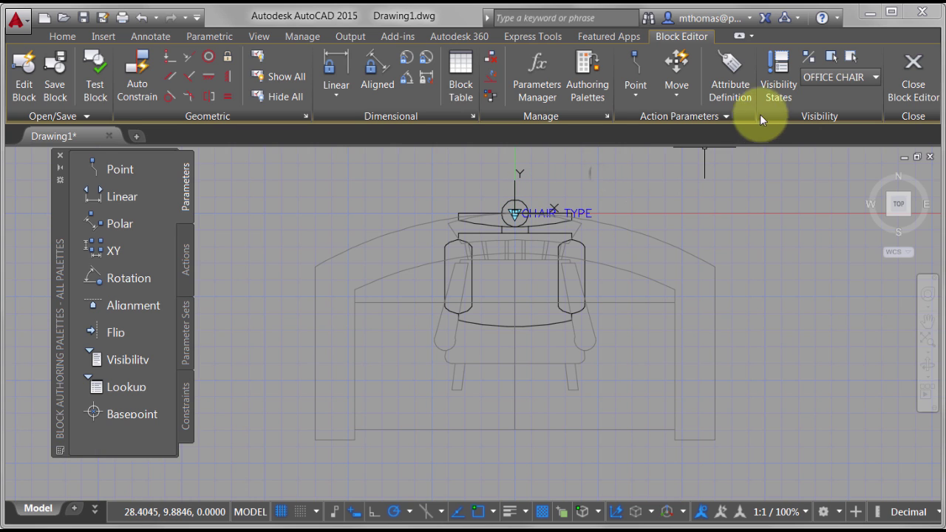
# - Turn off Visibility Mode and step through ROCKING CHAIR to the SOFA state
pyautogui.click(809, 59)
pyautogui.click(827, 79)
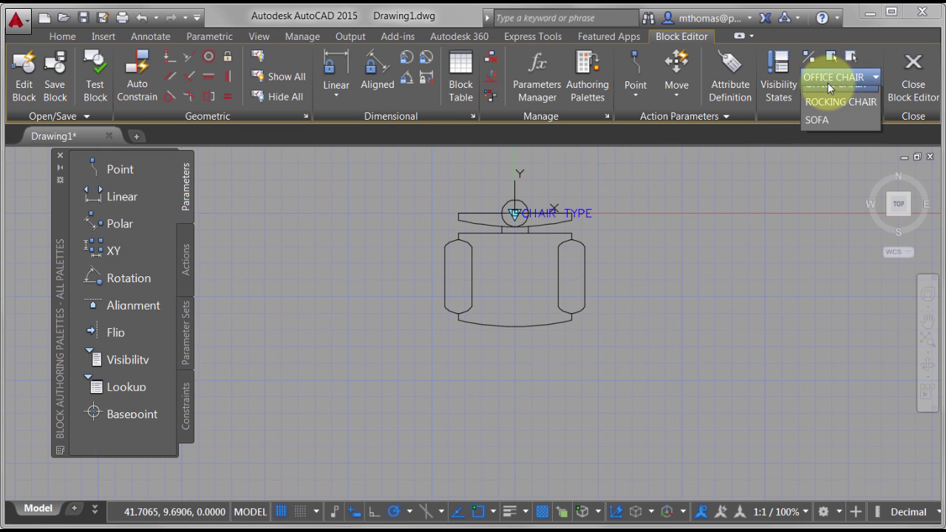
pyautogui.click(826, 108)
pyautogui.click(828, 76)
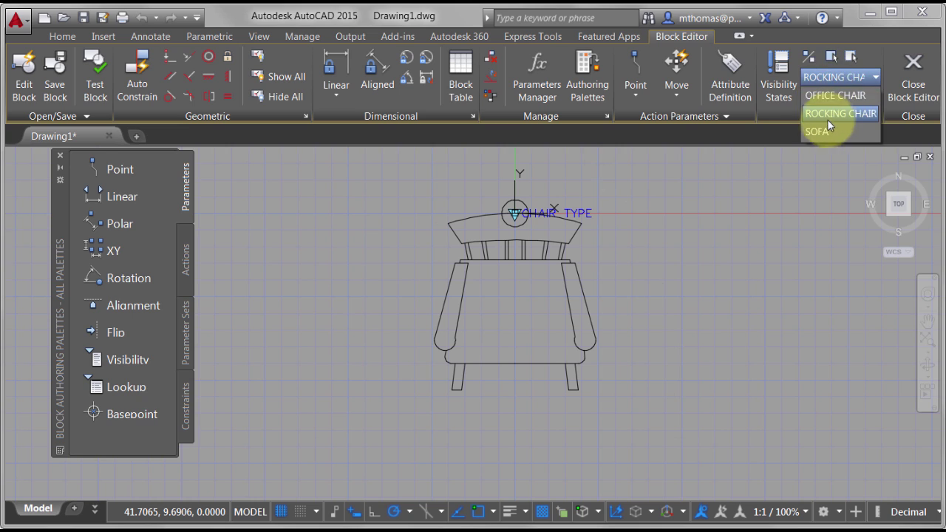
pyautogui.click(818, 130)
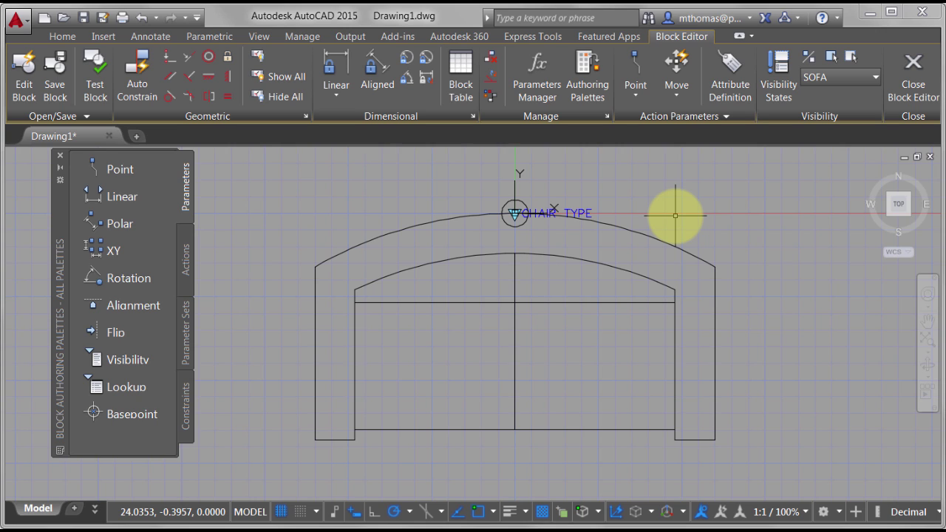
# - Add rotation parameter Angle1 based at the block origin, accepting the default angle
pyautogui.click(517, 211)
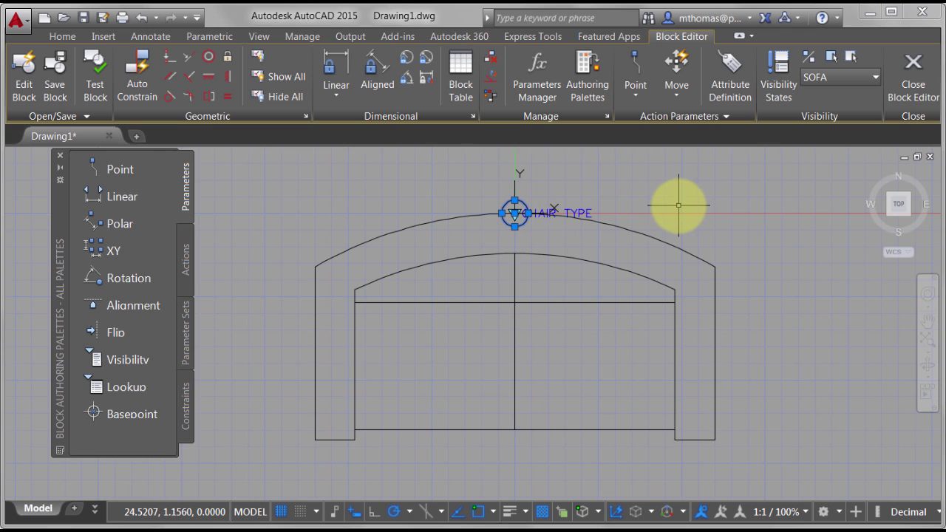
pyautogui.press('Escape')
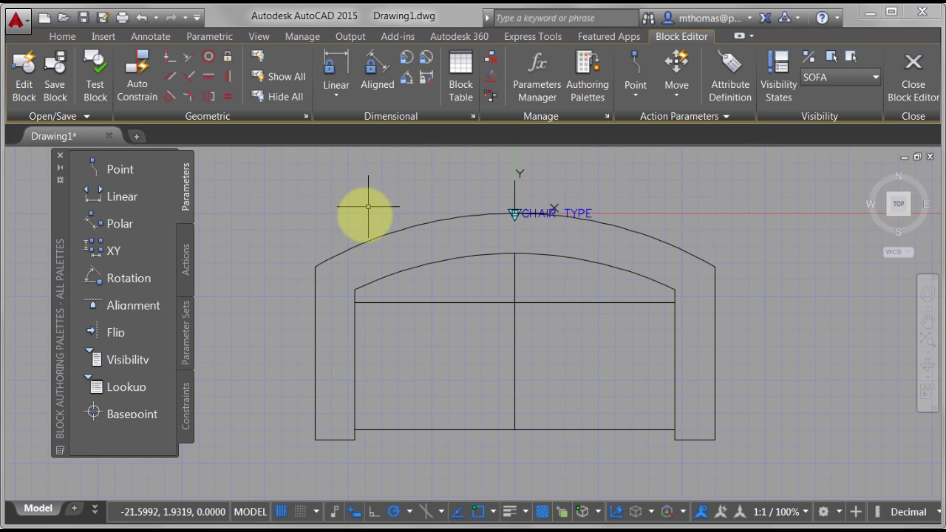
pyautogui.click(127, 278)
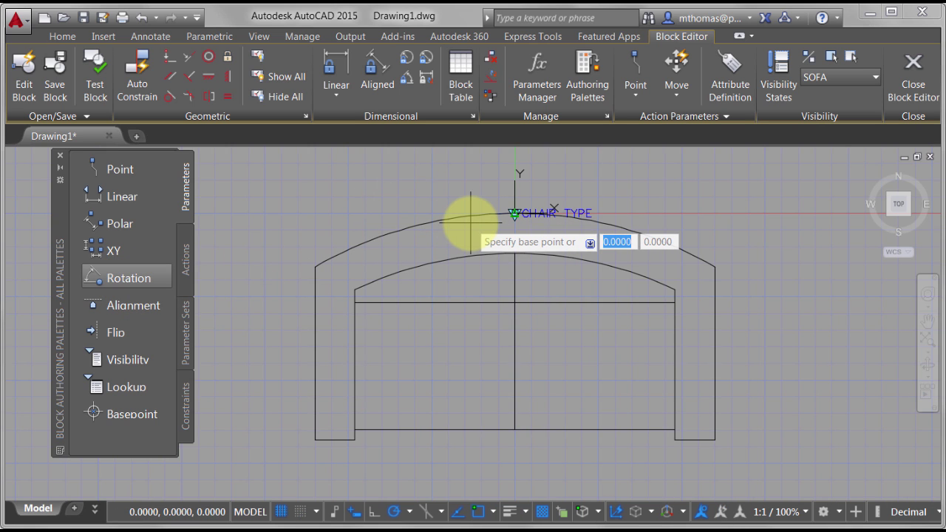
pyautogui.click(513, 213)
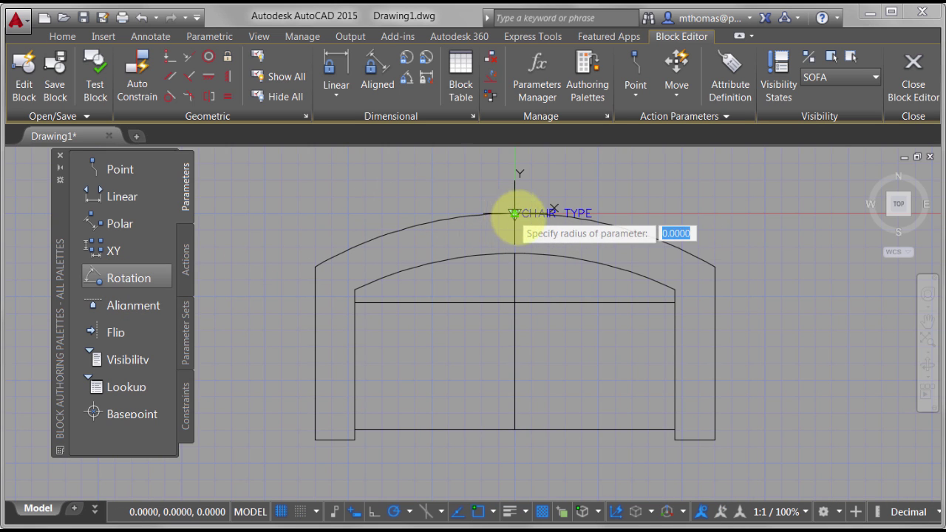
pyautogui.click(516, 309)
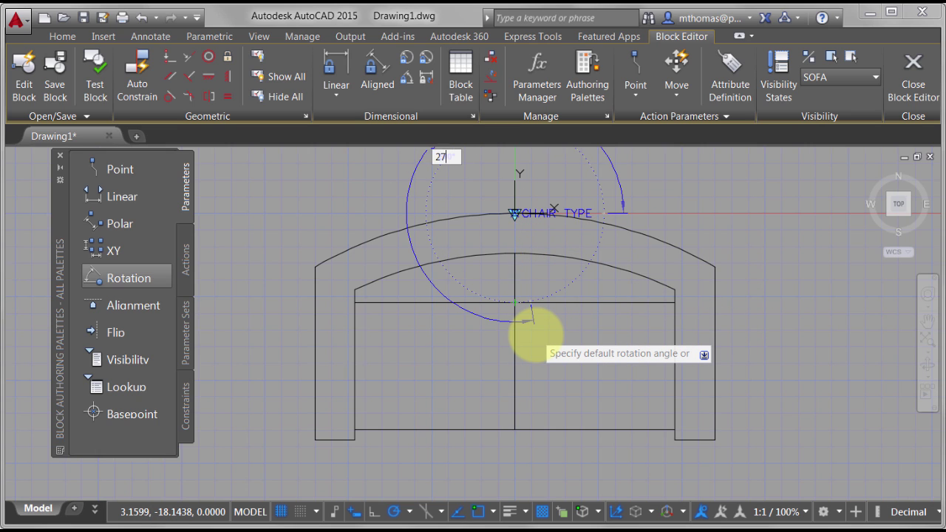
pyautogui.click(536, 335)
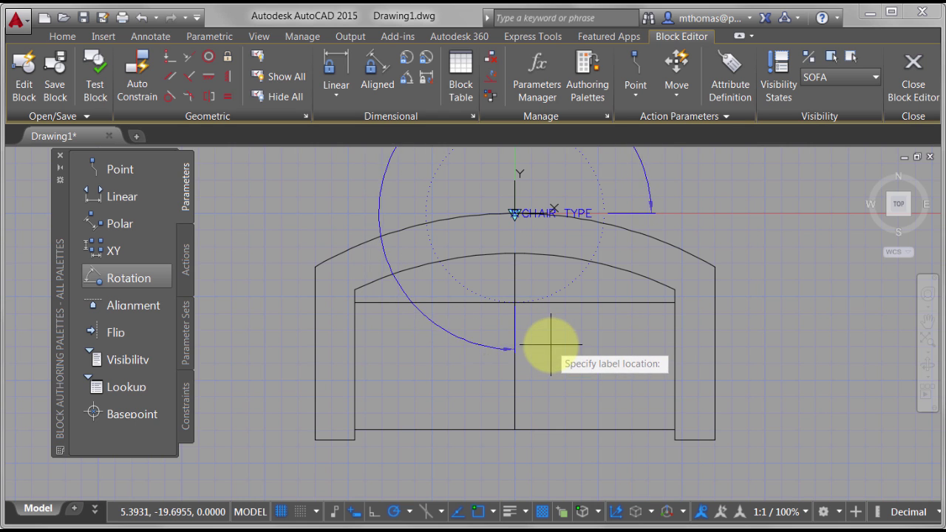
pyautogui.click(551, 348)
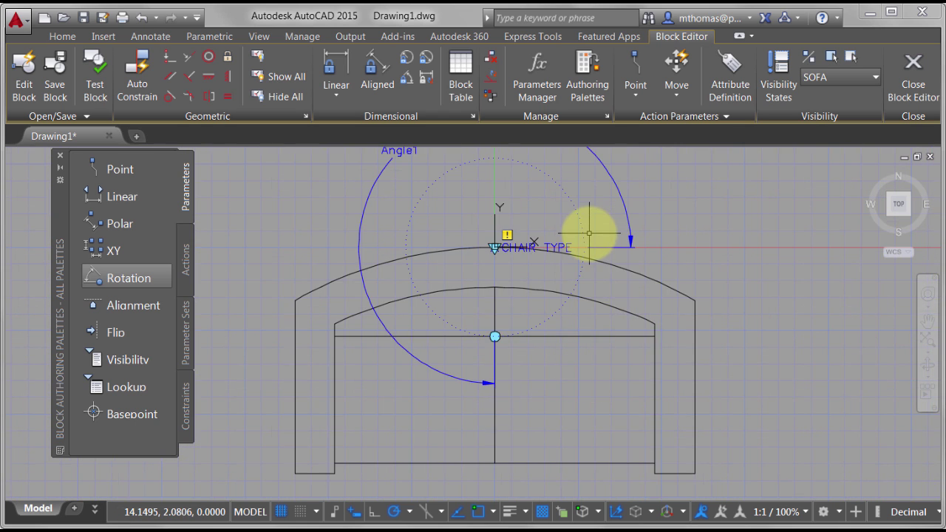
pyautogui.scroll(2, 586, 226)
pyautogui.scroll(-3, 585, 247)
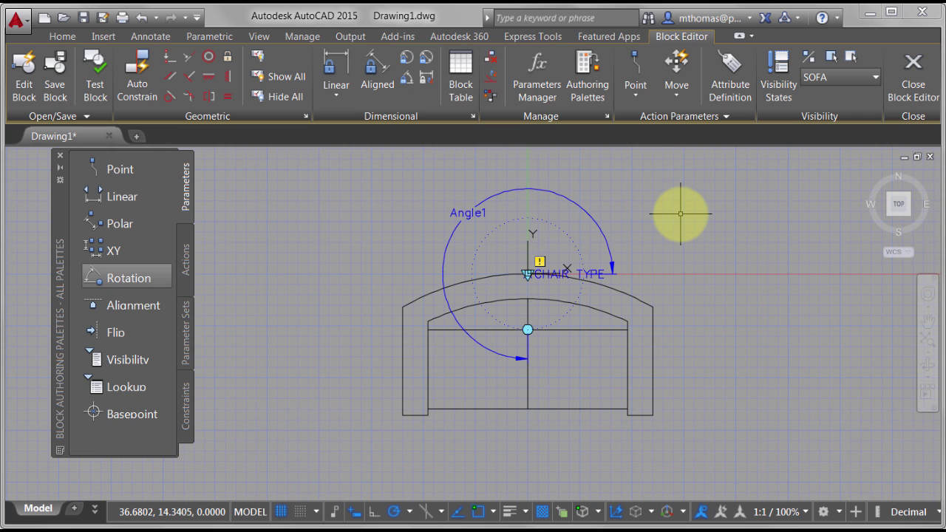
pyautogui.click(807, 58)
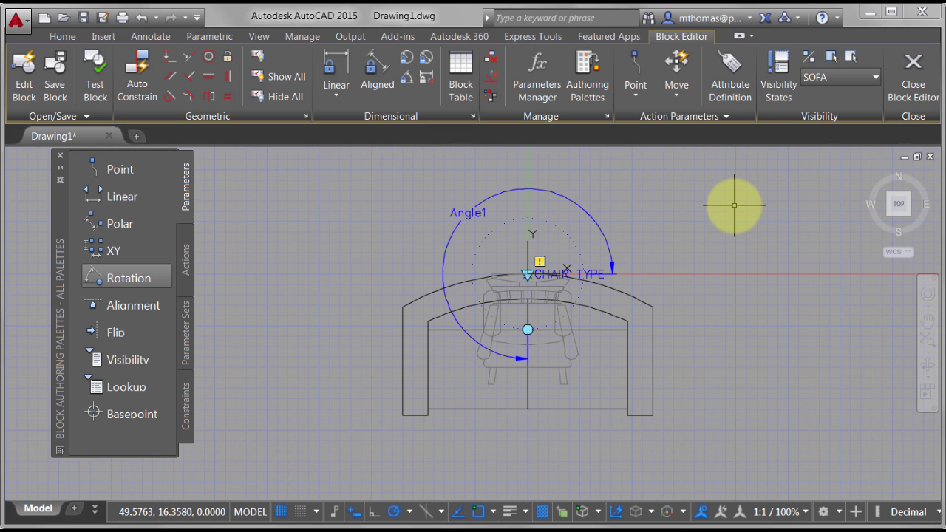
pyautogui.click(184, 257)
# - Attach a rotate action to Angle1 covering all chair and sofa geometry, and reopen Test Block
pyautogui.click(118, 278)
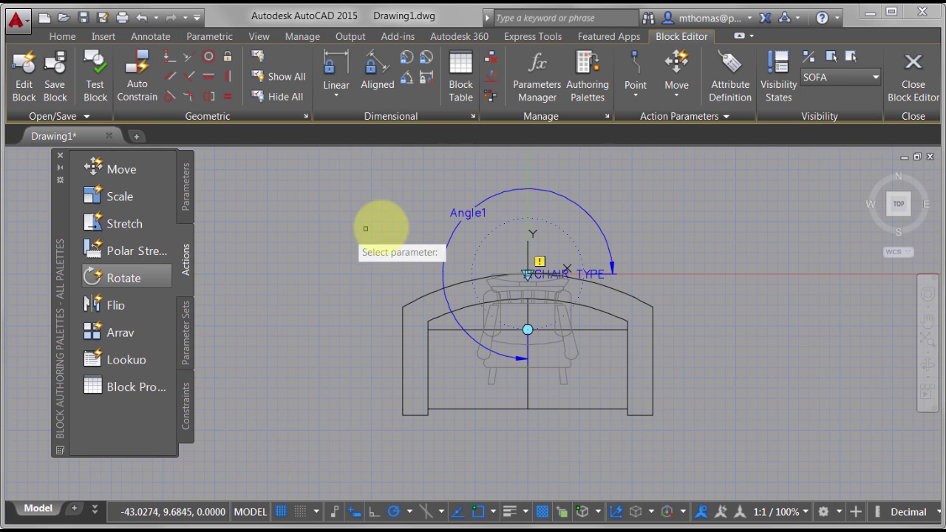
pyautogui.click(458, 220)
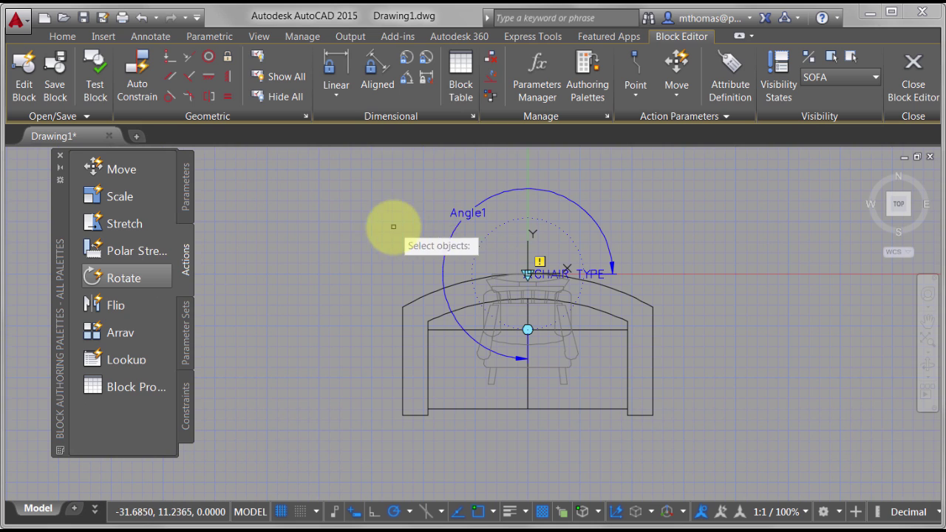
pyautogui.click(368, 230)
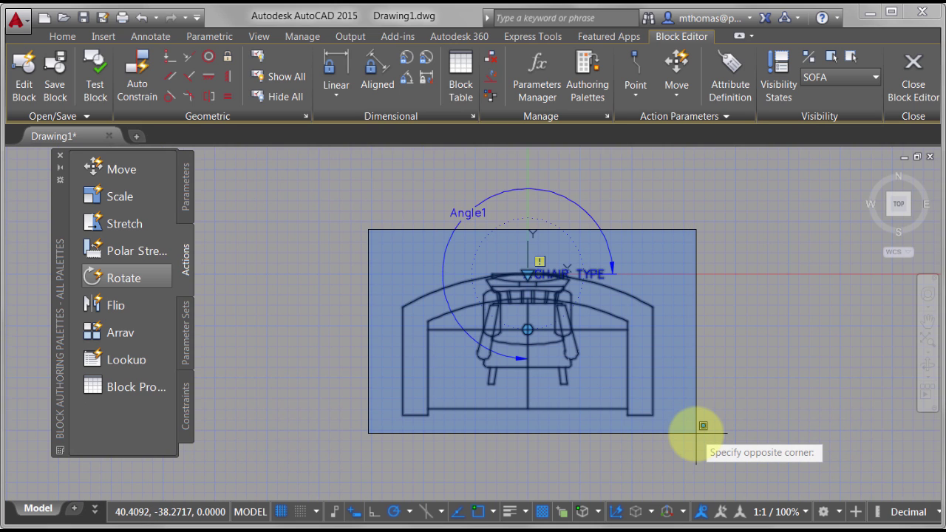
pyautogui.click(696, 434)
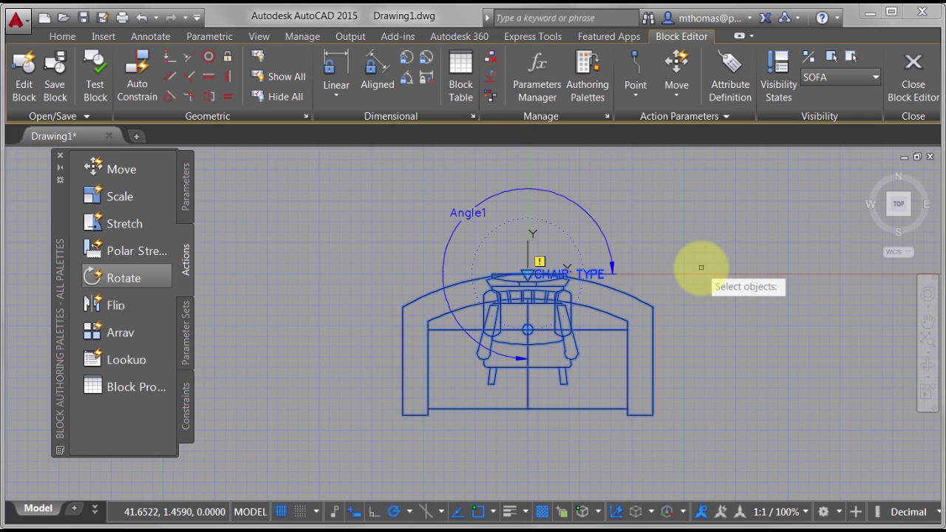
pyautogui.press('Return')
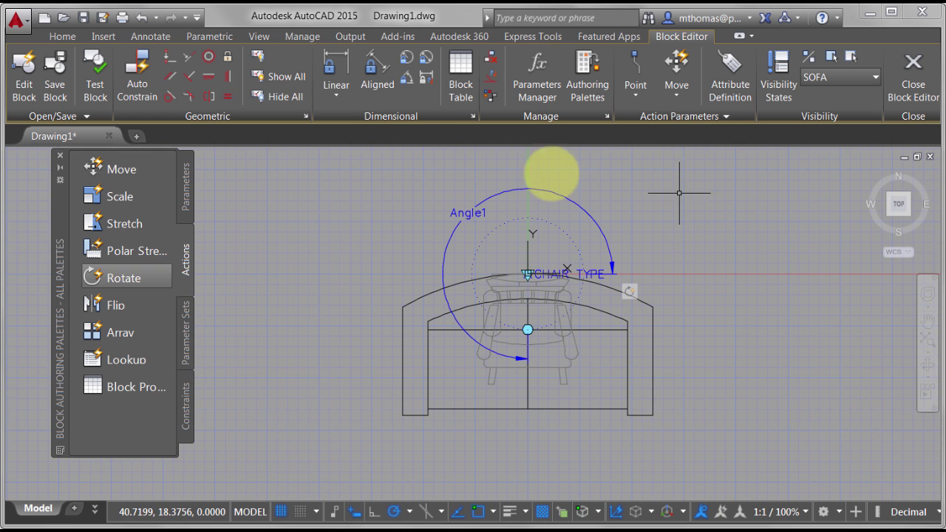
pyautogui.click(96, 74)
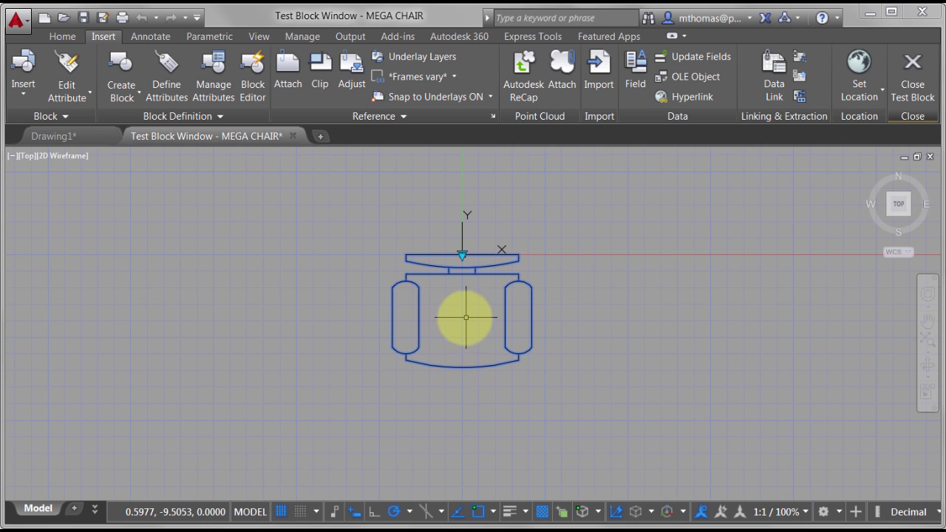
# - Switch the test block to SOFA and rotate it with the rotation grip
pyautogui.click(461, 256)
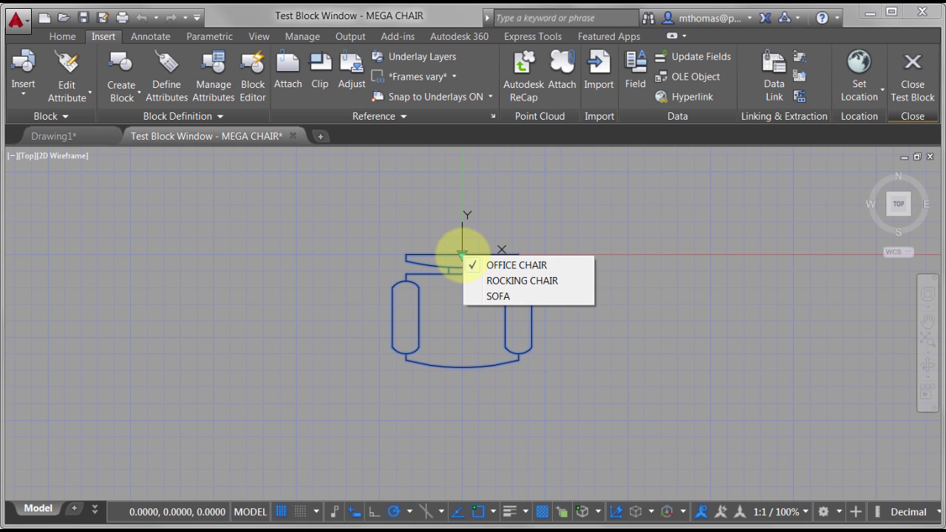
pyautogui.click(495, 297)
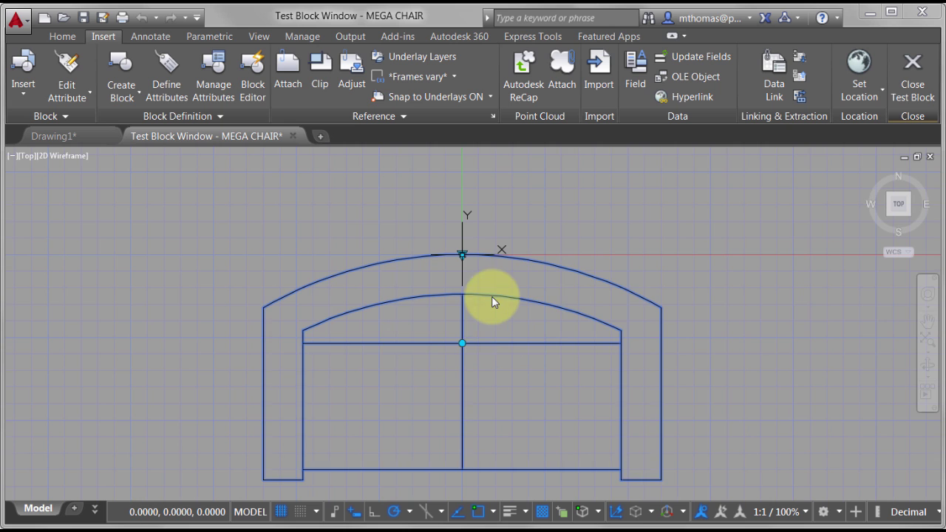
pyautogui.click(462, 343)
pyautogui.press('Escape')
pyautogui.click(461, 343)
pyautogui.click(396, 327)
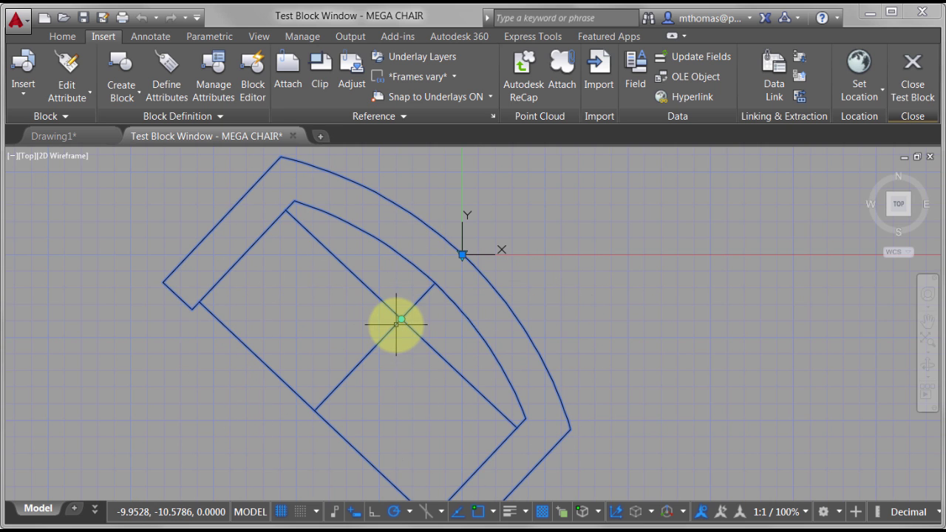
# - Switch the block to ROCKING CHAIR and close the test window
pyautogui.click(461, 256)
pyautogui.click(492, 280)
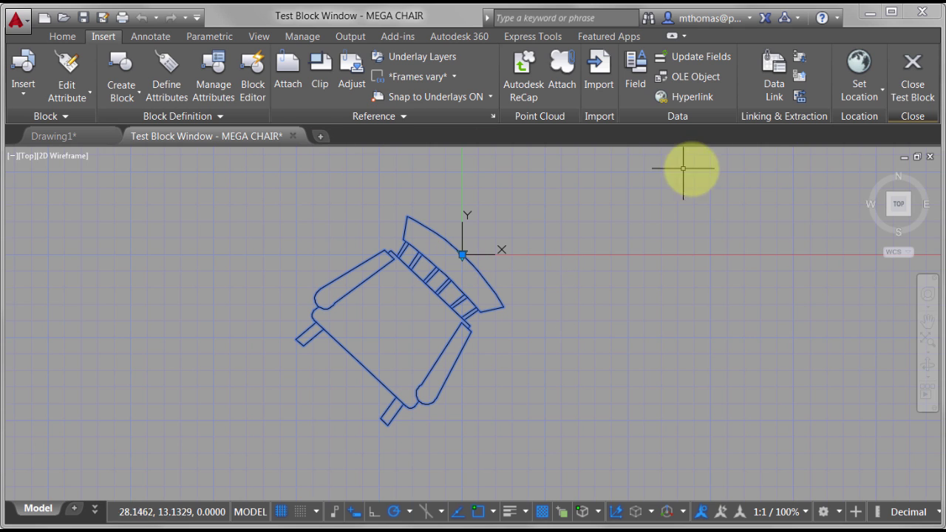
pyautogui.click(913, 74)
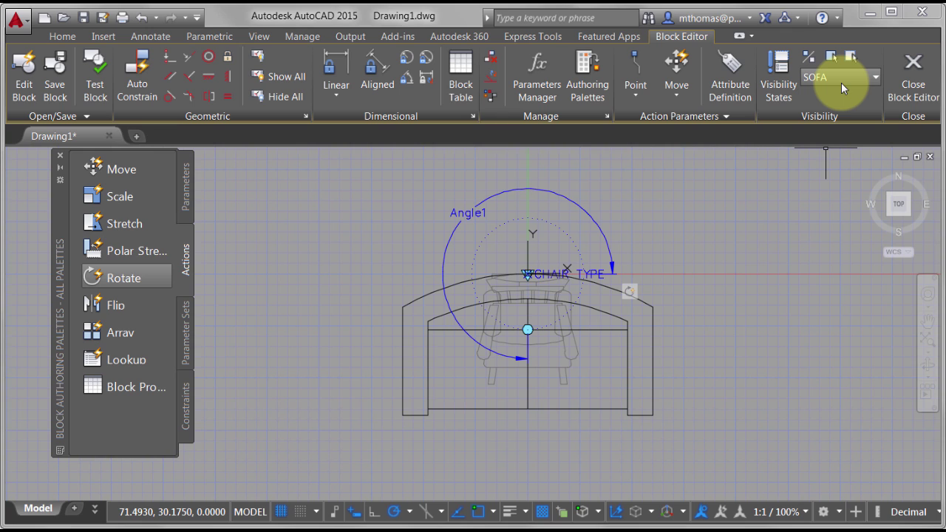
# - Make the Angle1 parameter visible in the OFFICE CHAIR visibility state
pyautogui.click(840, 82)
pyautogui.click(835, 91)
pyautogui.click(829, 57)
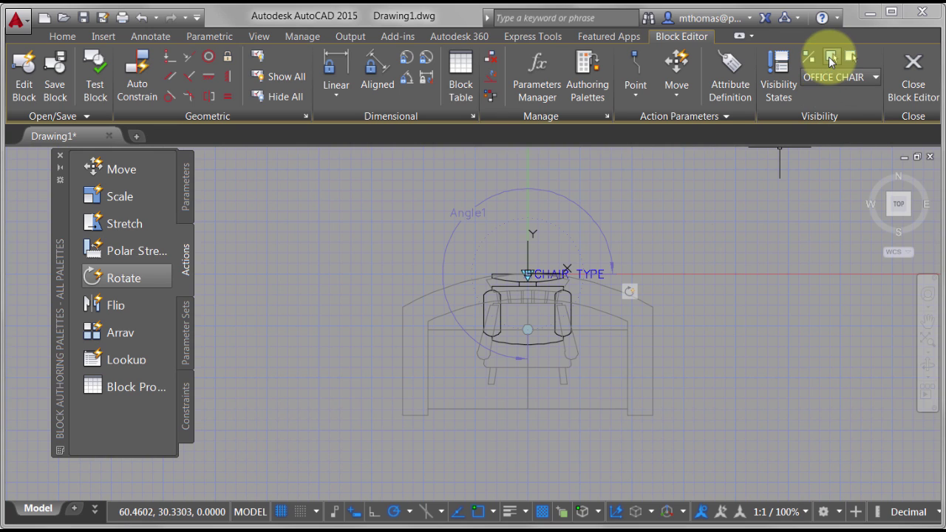
pyautogui.click(587, 214)
pyautogui.rightClick(626, 207)
pyautogui.click(690, 172)
pyautogui.click(743, 172)
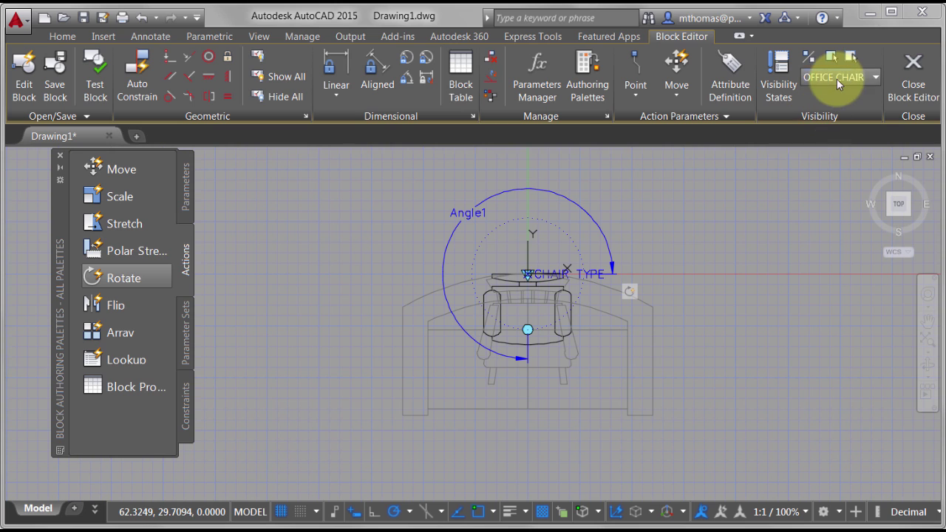
# - Make the Angle1 parameter visible in the ROCKING CHAIR visibility state
pyautogui.click(836, 77)
pyautogui.click(833, 113)
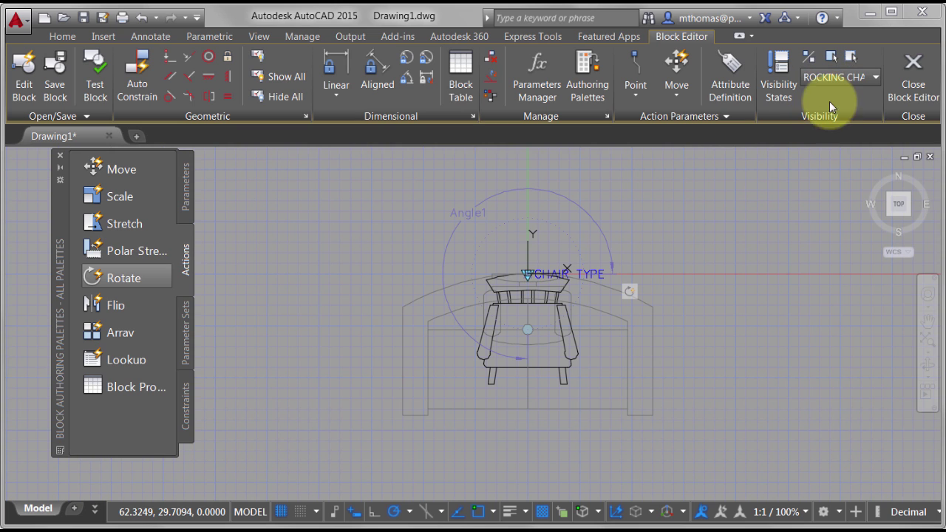
pyautogui.click(832, 56)
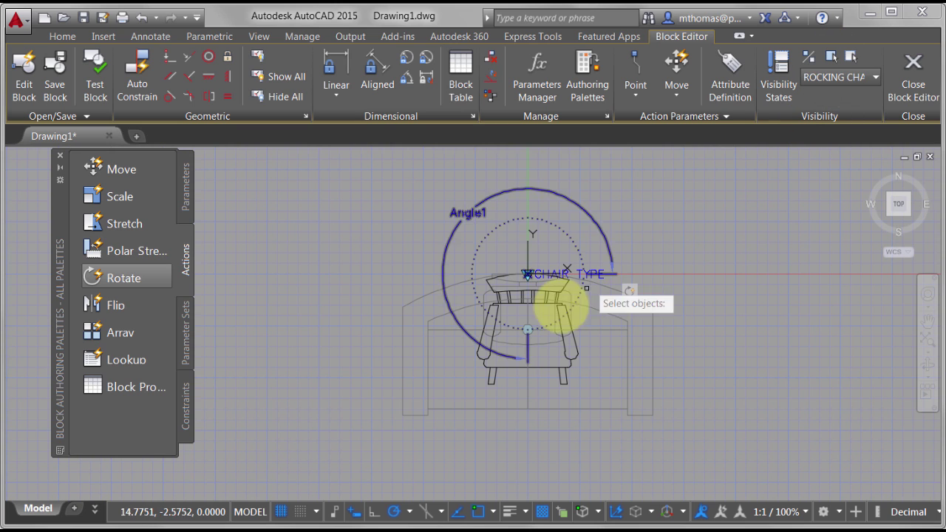
pyautogui.click(593, 217)
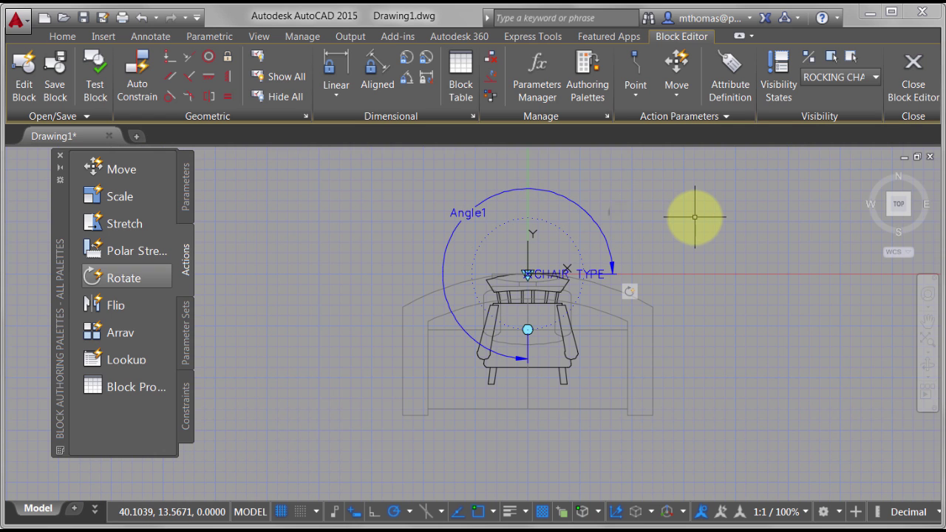
# - In a new test window, grip-rotate the chair about its base point and move it
pyautogui.click(96, 86)
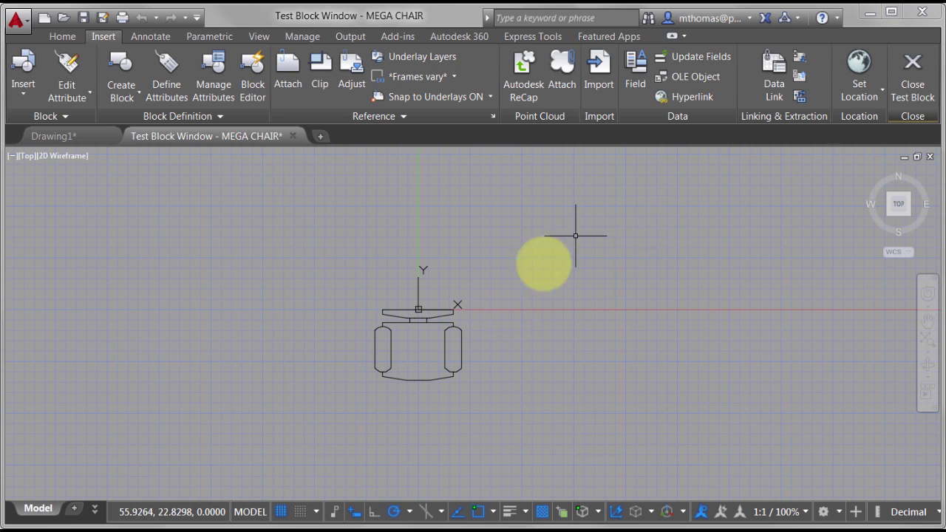
pyautogui.click(433, 317)
pyautogui.click(417, 365)
pyautogui.press('space')
pyautogui.press('space')
pyautogui.click(444, 328)
pyautogui.click(417, 310)
pyautogui.click(423, 330)
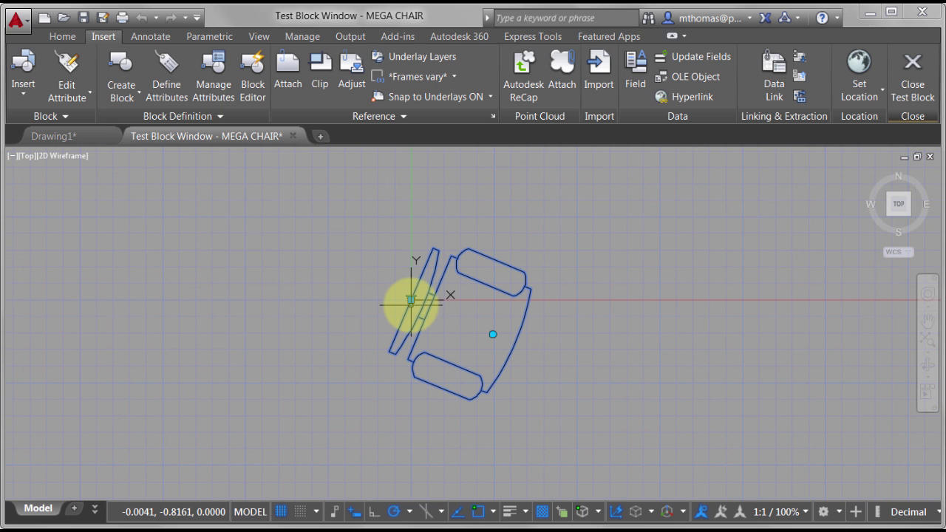
# - Reselect the chair, cancel the move, and close the test window
pyautogui.doubleClick(411, 303)
pyautogui.scroll(2, 411, 303)
pyautogui.press('Escape')
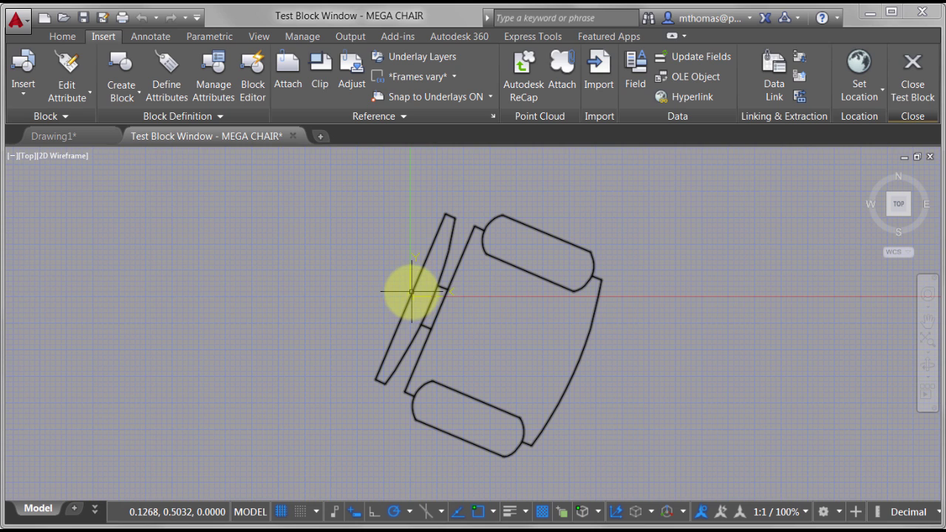
pyautogui.click(411, 299)
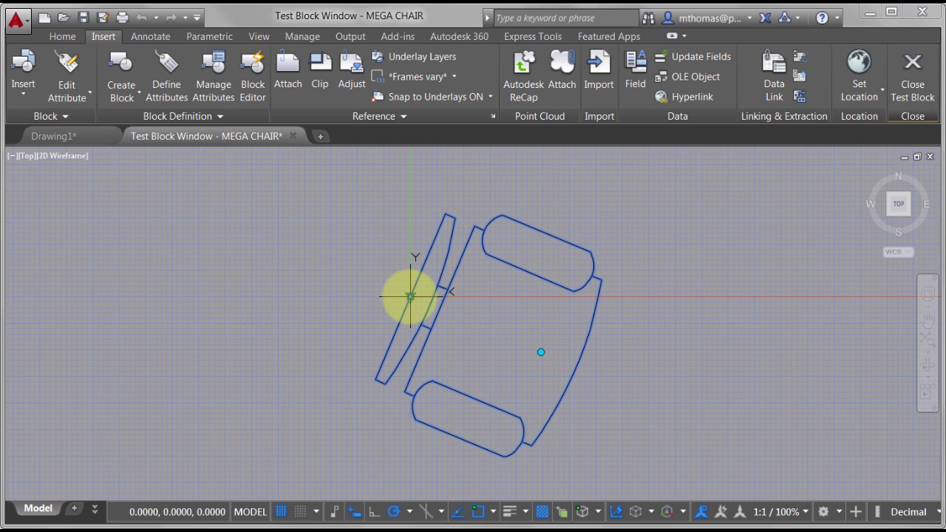
pyautogui.click(411, 296)
pyautogui.press('Escape')
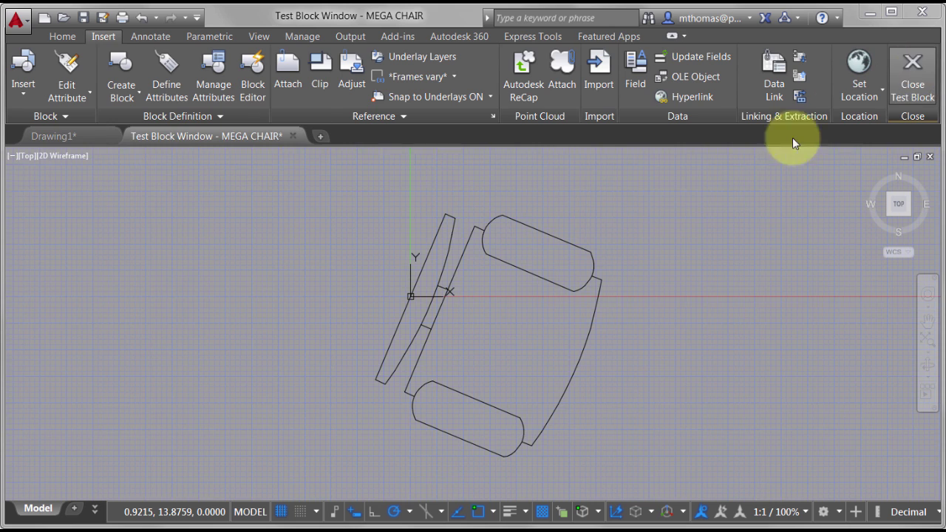
pyautogui.click(912, 77)
# - Stretch the CHAIR TYPE parameter grip closer to the chair's base point
pyautogui.scroll(4, 524, 262)
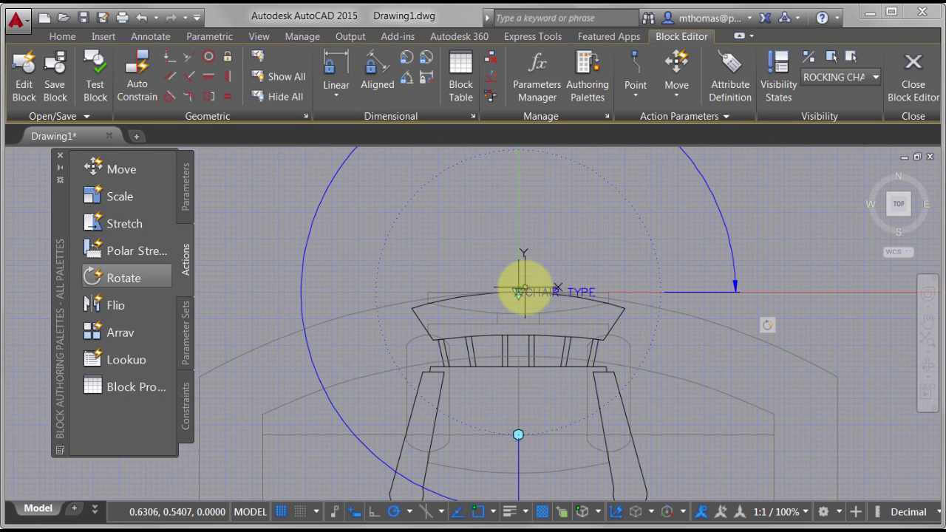
pyautogui.click(519, 291)
pyautogui.click(487, 277)
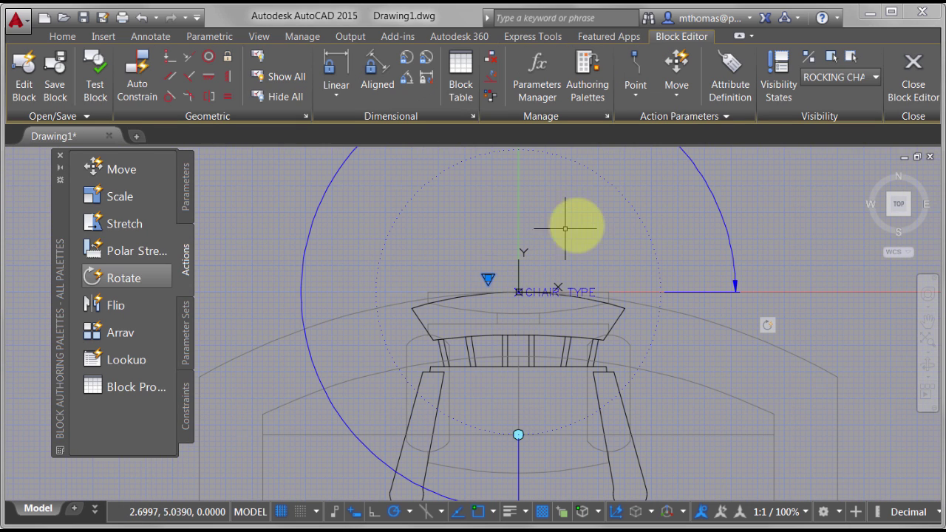
# - Cancel closing the Block Editor and open MEGA CHAIR in a fresh test window
pyautogui.click(913, 83)
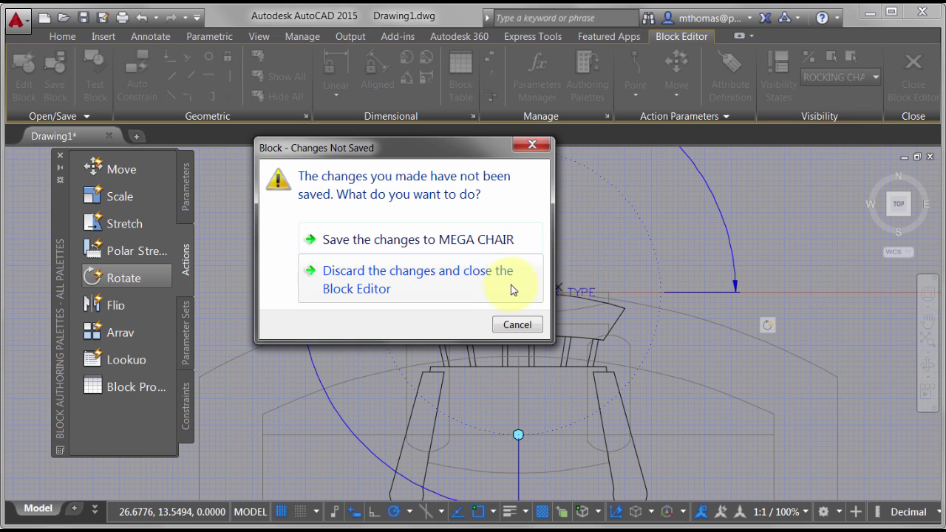
pyautogui.click(517, 323)
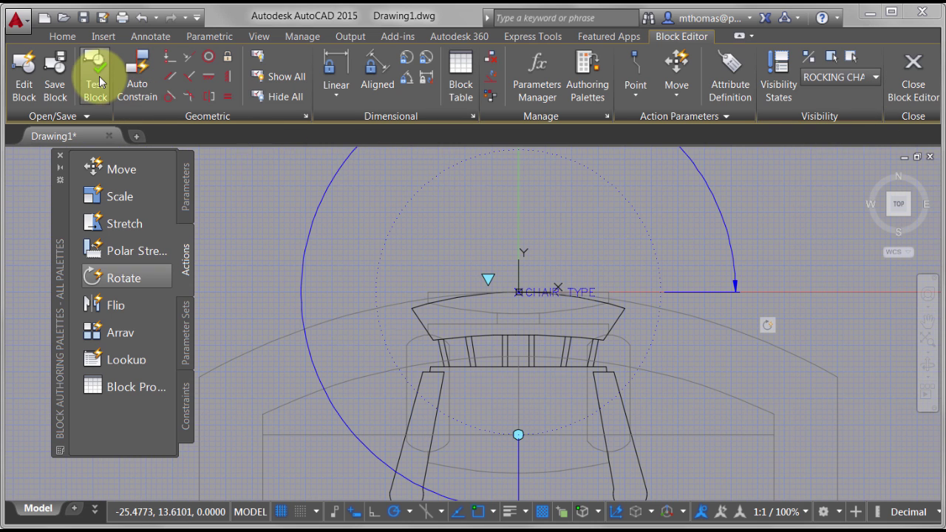
pyautogui.click(97, 78)
pyautogui.scroll(3, 481, 329)
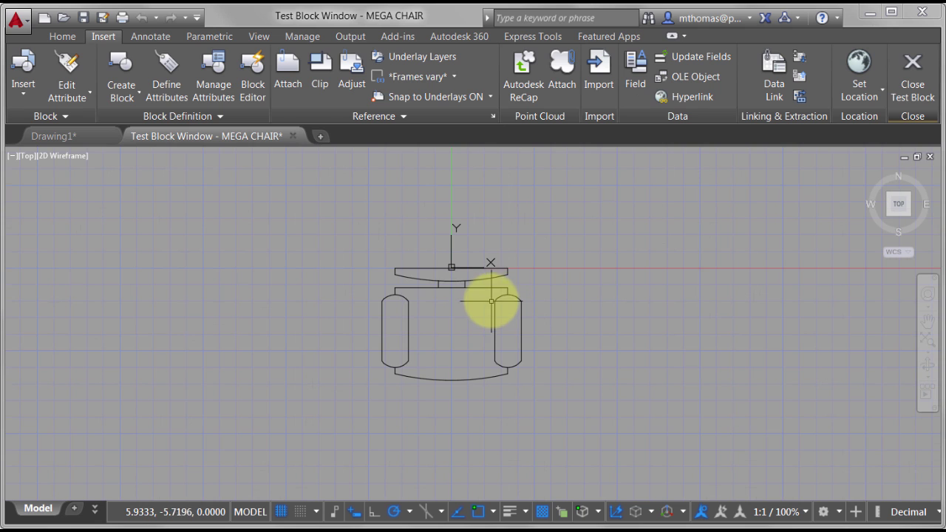
# - Rotate the chair, switch it to ROCKING CHAIR, and rotate it again
pyautogui.click(491, 287)
pyautogui.click(450, 354)
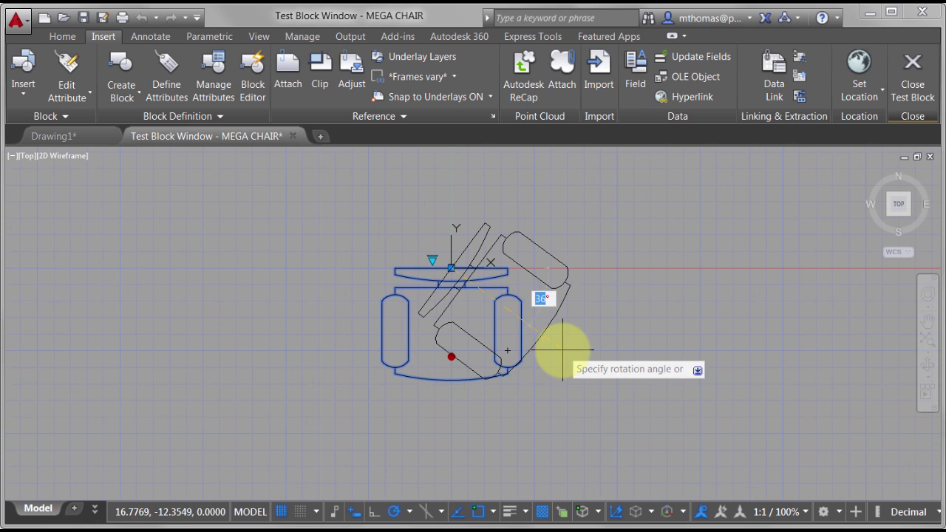
pyautogui.click(566, 363)
pyautogui.click(432, 260)
pyautogui.click(465, 287)
pyautogui.click(523, 320)
pyautogui.click(378, 309)
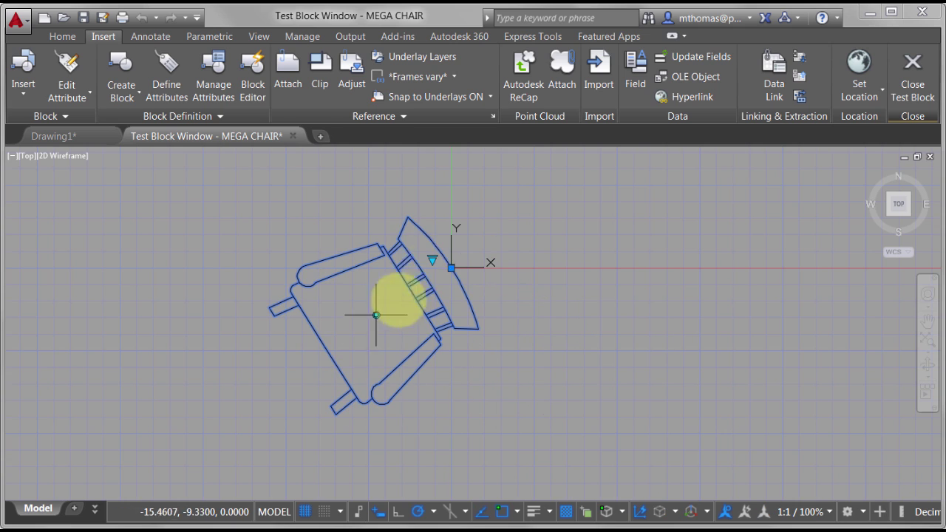
# - Switch the block to SOFA, close the test, and pan the chair left of centre
pyautogui.click(432, 260)
pyautogui.click(458, 299)
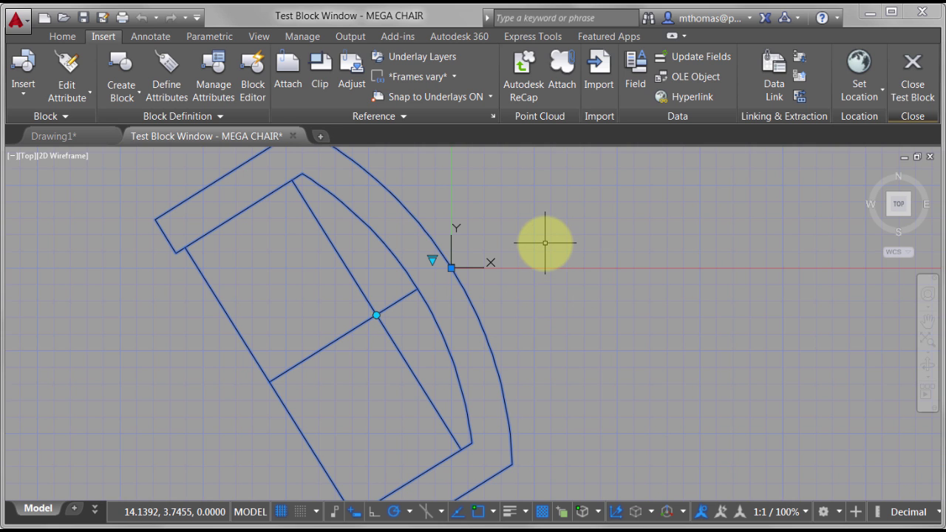
pyautogui.click(913, 78)
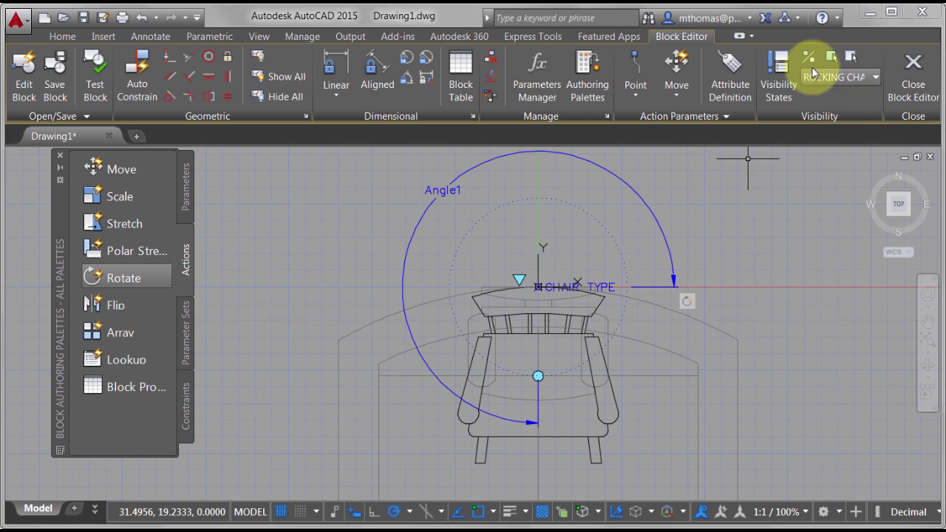
pyautogui.moveTo(762, 241); pyautogui.dragTo(628, 249, button='middle')
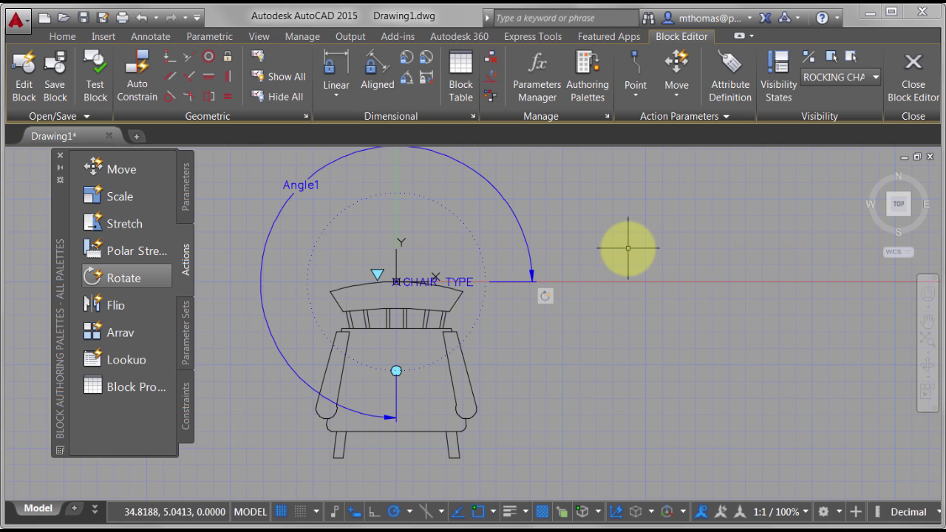
# - Define a TYPE attribute with prompt 'Type of Chair' and open the Field chooser for its default
pyautogui.click(105, 33)
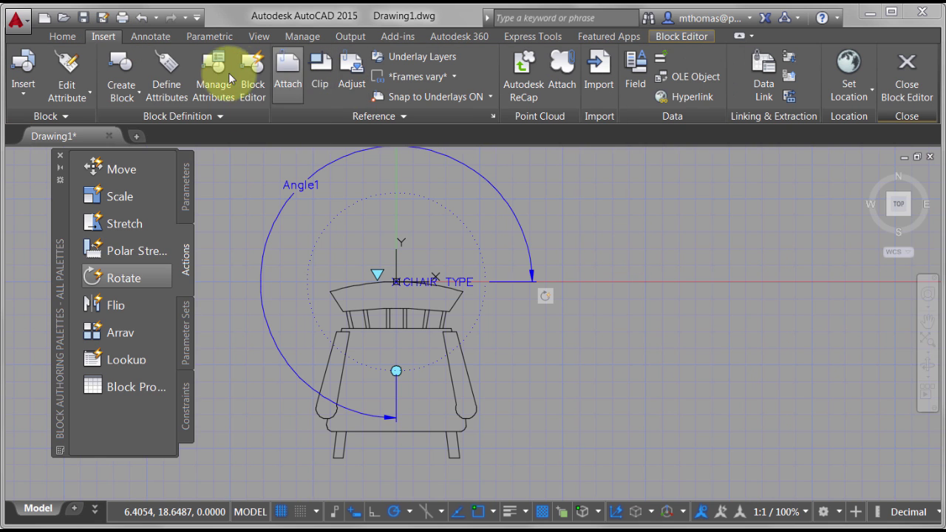
pyautogui.click(165, 71)
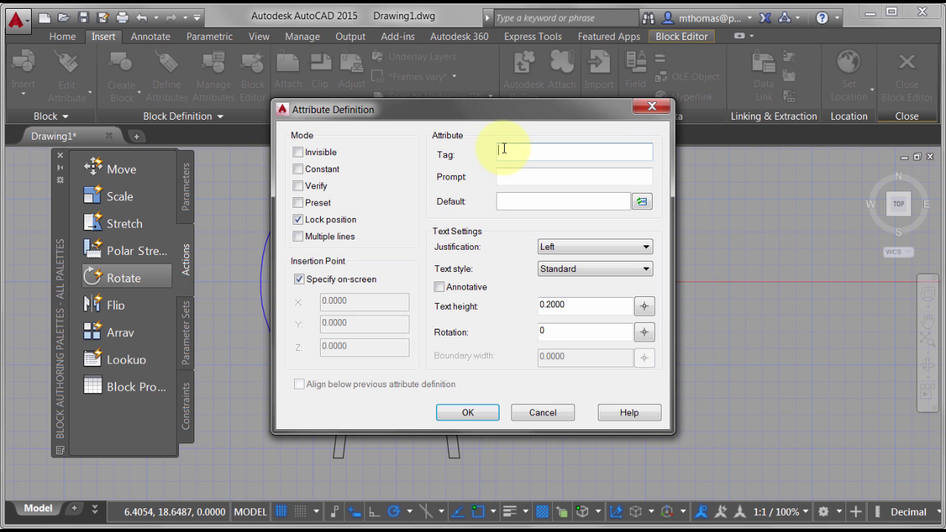
pyautogui.write('TYPE')
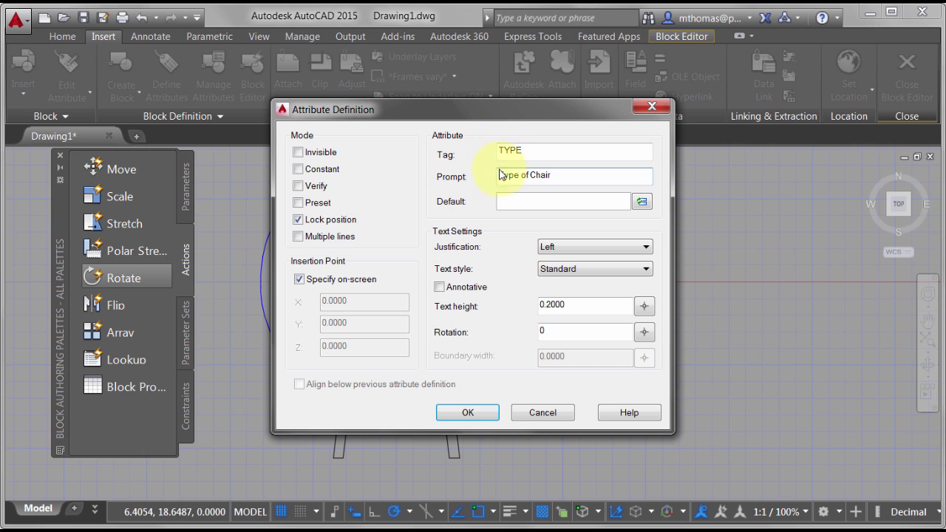
pyautogui.click(642, 203)
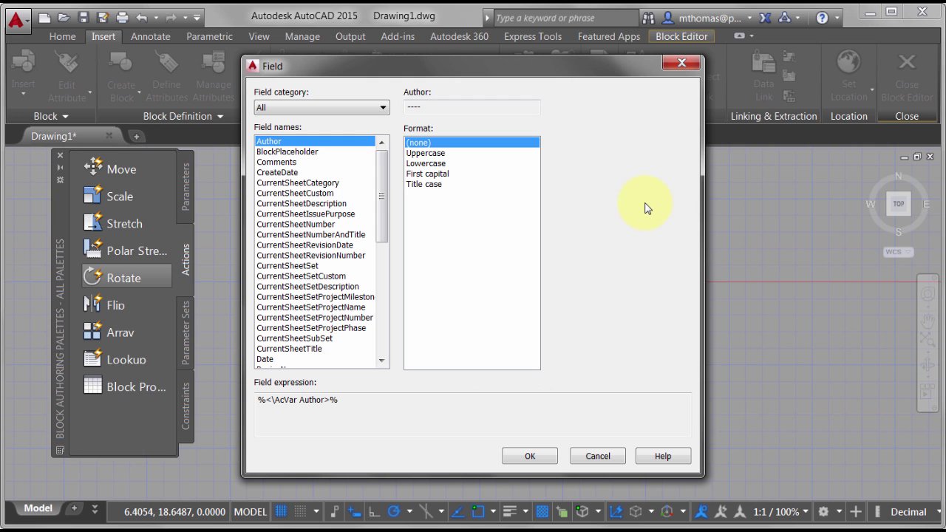
# - Set the default to an Objects field on the CHAIR TYPE property in Uppercase format
pyautogui.click(310, 108)
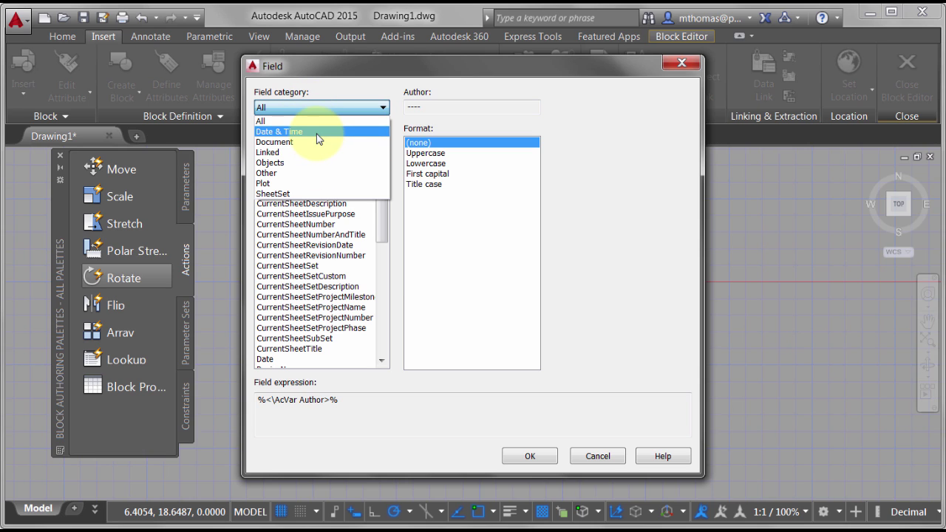
pyautogui.click(313, 164)
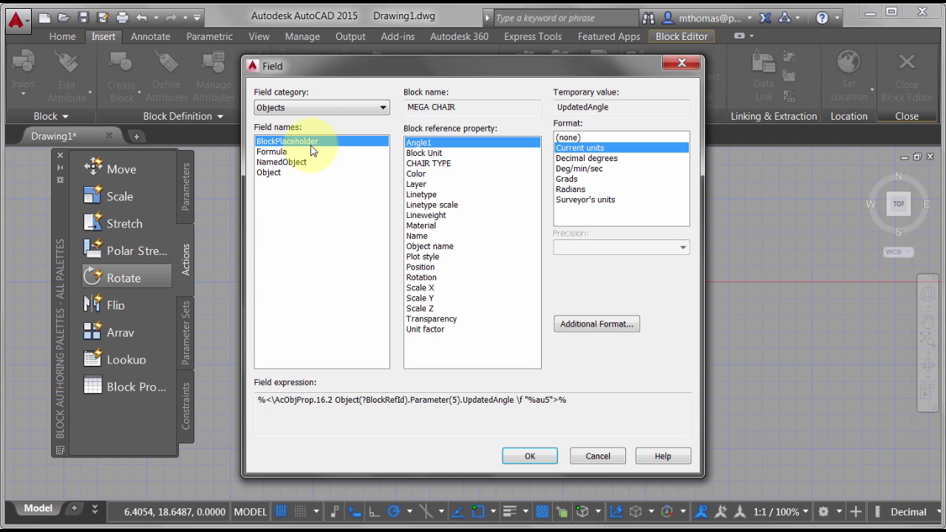
pyautogui.click(427, 163)
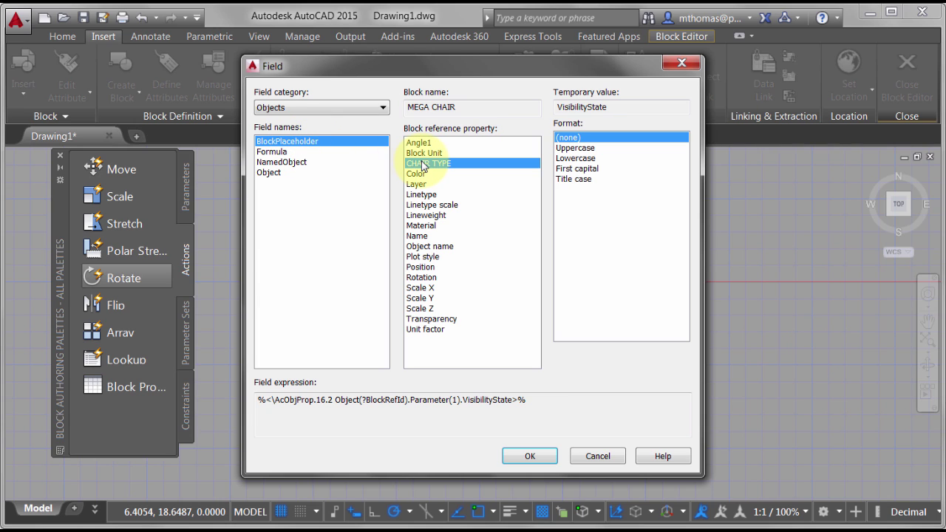
pyautogui.click(568, 149)
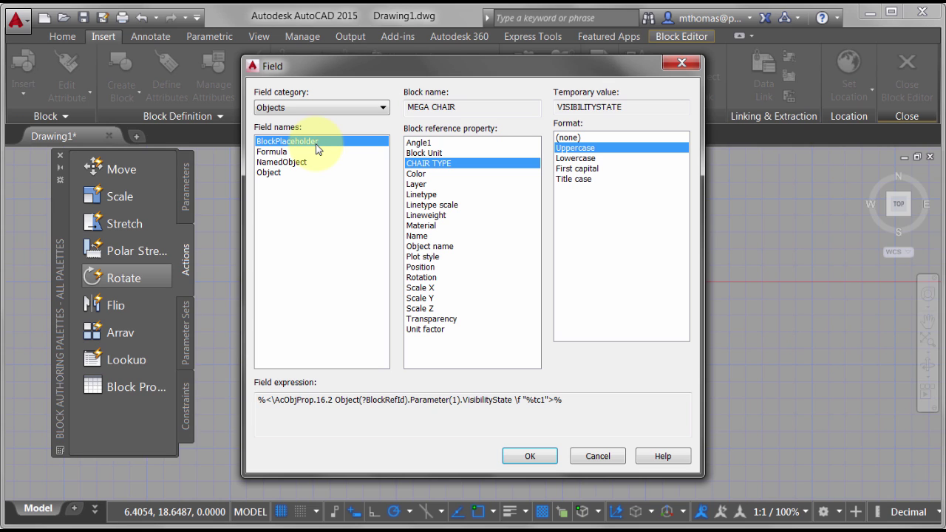
pyautogui.click(539, 460)
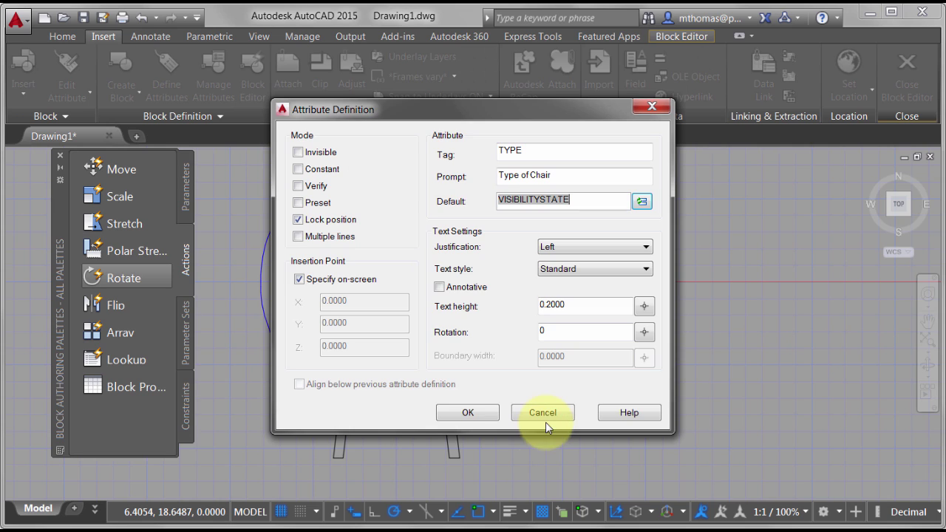
# - Place the TYPE attribute text on the chair's seat
pyautogui.click(464, 412)
pyautogui.scroll(6, 514, 377)
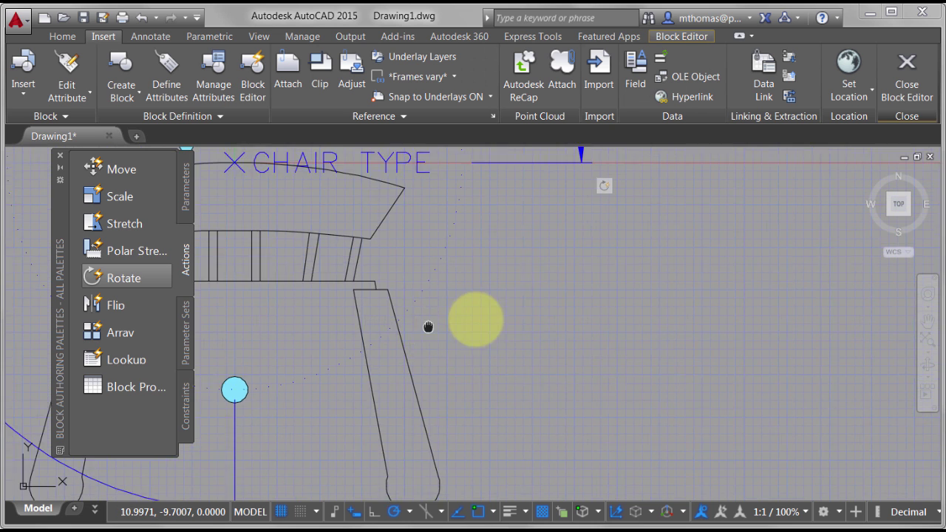
pyautogui.scroll(4, 416, 332)
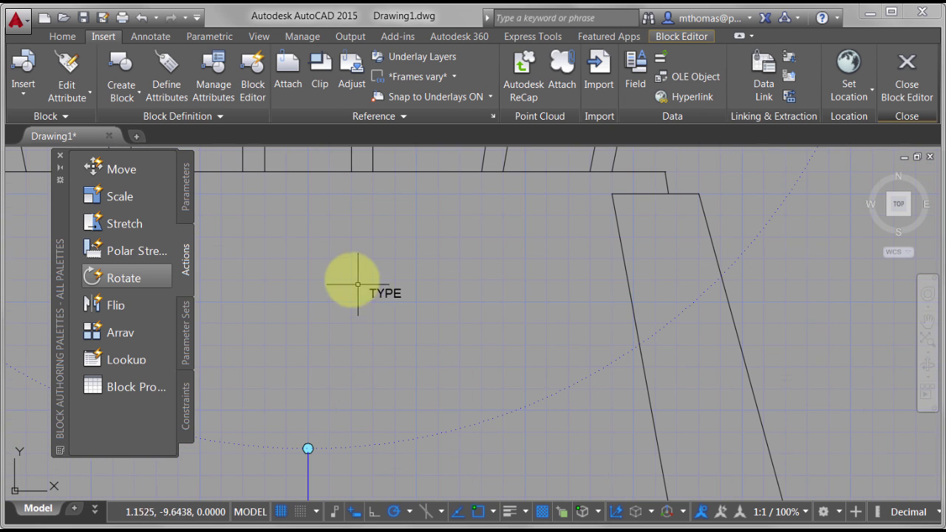
pyautogui.click(352, 280)
pyautogui.click(447, 325)
# - Scale the TYPE attribute by about 2.6 from its insertion point and recentre the chair
pyautogui.write('s')
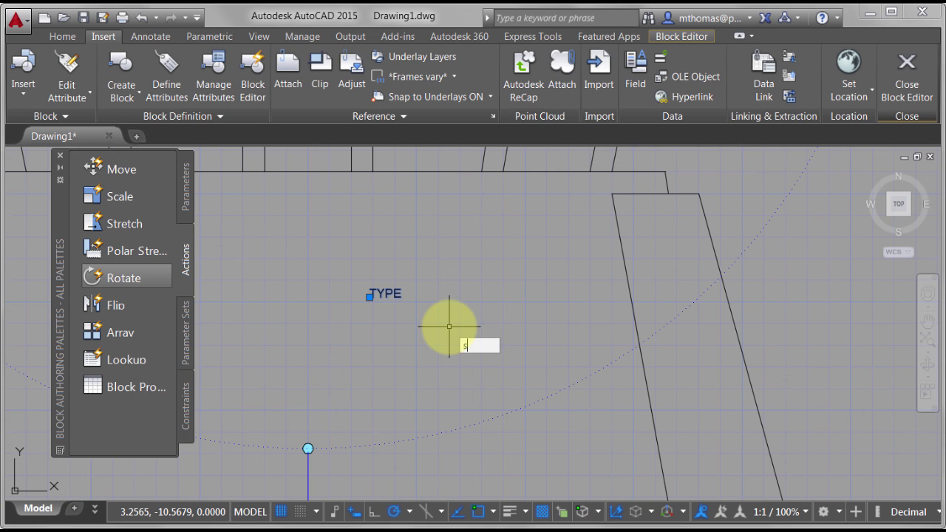
pyautogui.write('c')
pyautogui.press('Return')
pyautogui.click(371, 296)
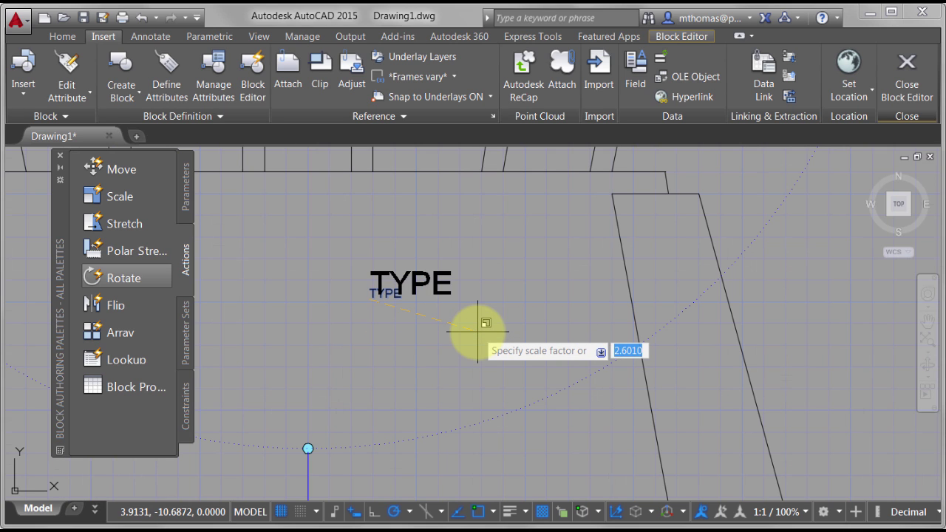
pyautogui.click(477, 331)
pyautogui.scroll(-4, 597, 319)
pyautogui.moveTo(597, 319)
pyautogui.mouseDown(button='middle')
pyautogui.moveTo(662, 327)
pyautogui.moveTo(602, 321)
pyautogui.mouseUp(button='middle')
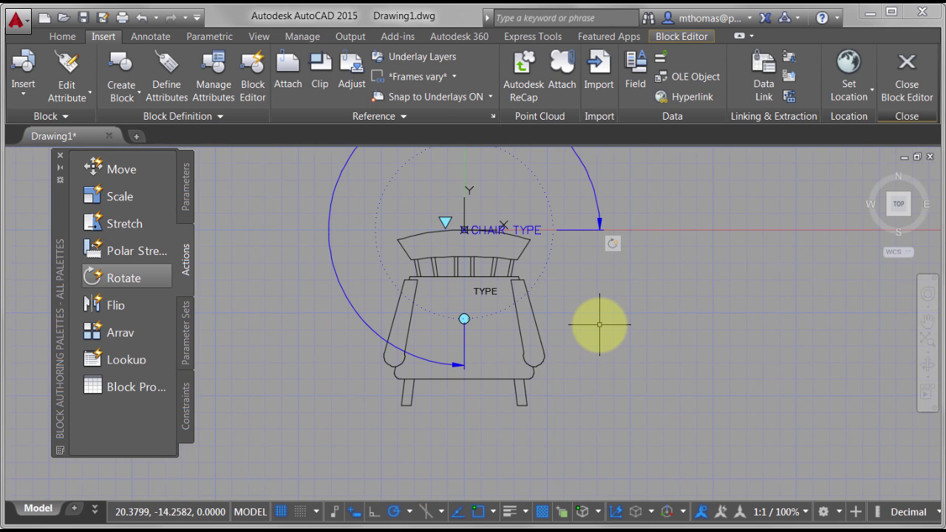
# - Make the TYPE attribute visible in the OFFICE CHAIR state, with hidden geometry shown greyed
pyautogui.click(680, 36)
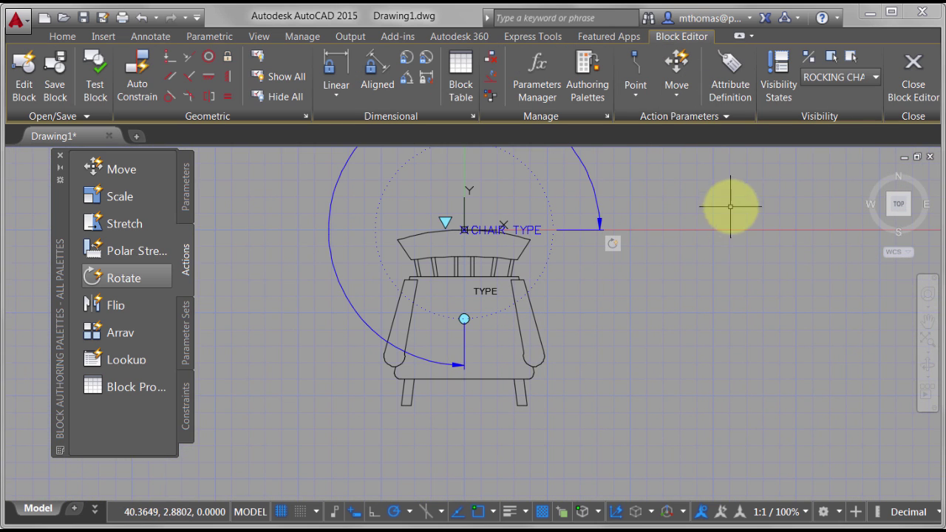
pyautogui.moveTo(730, 186); pyautogui.dragTo(729, 194, button='middle')
pyautogui.click(837, 73)
pyautogui.click(838, 95)
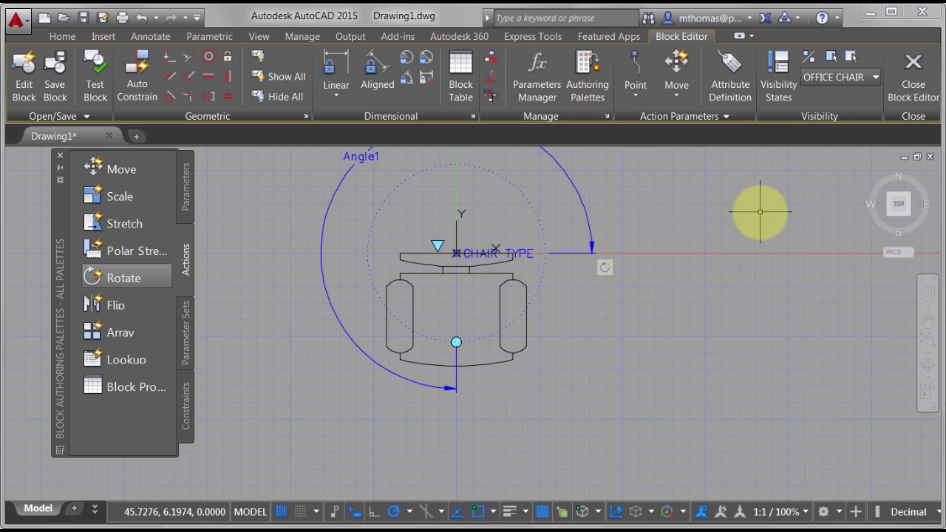
pyautogui.click(808, 57)
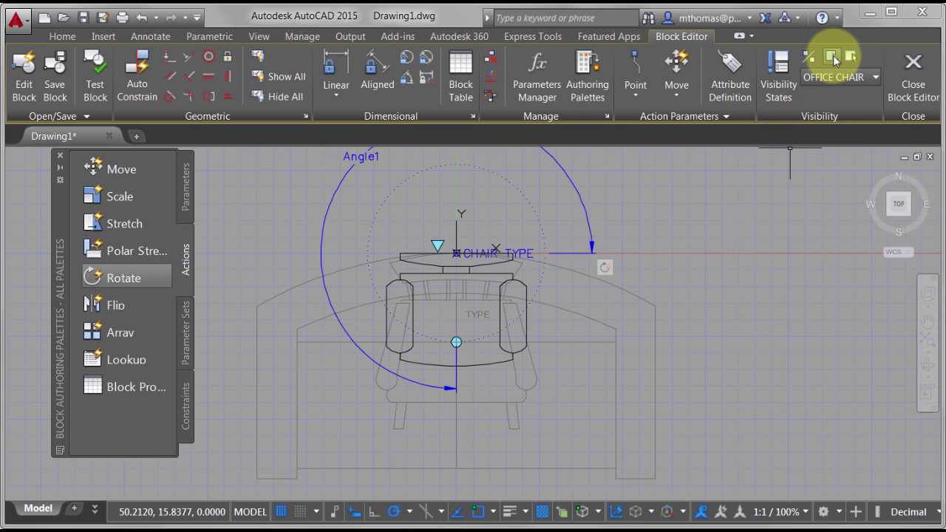
pyautogui.click(832, 58)
pyautogui.click(478, 313)
pyautogui.press('Return')
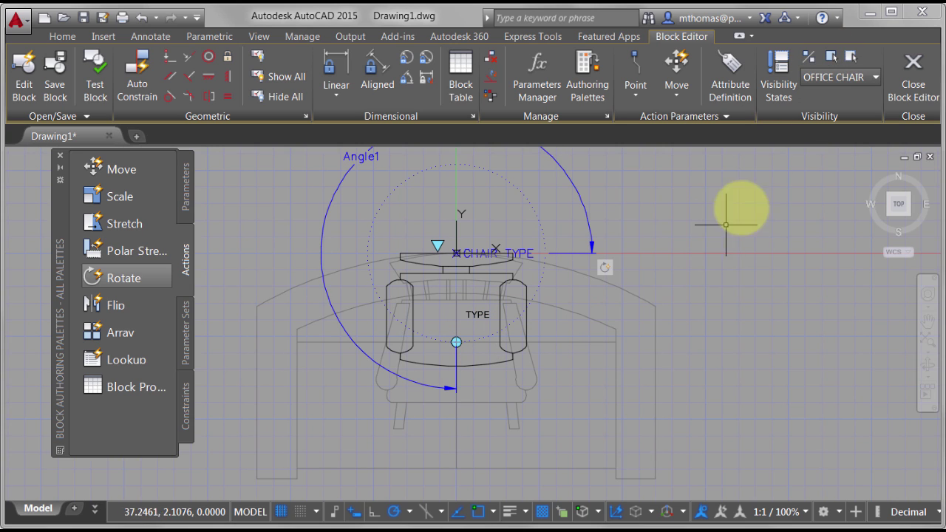
# - Make the TYPE attribute visible in the SOFA state
pyautogui.click(833, 76)
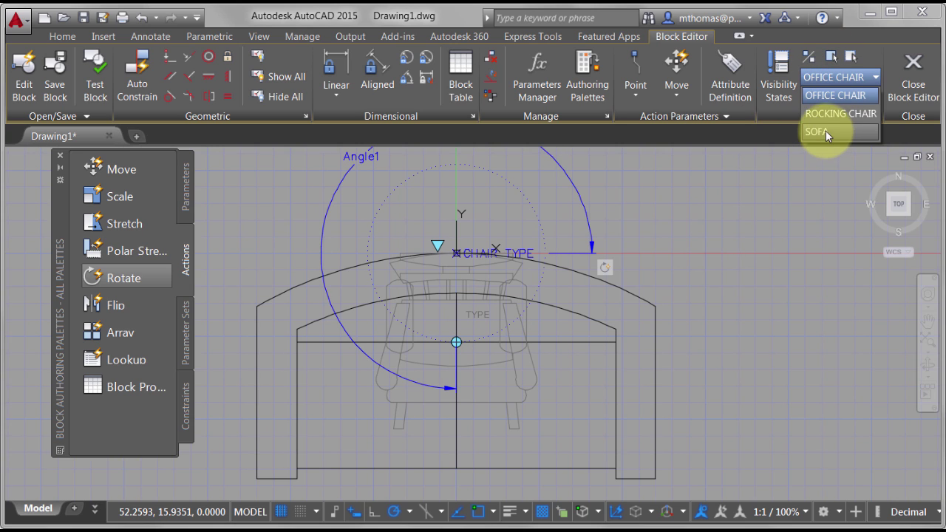
pyautogui.click(825, 131)
pyautogui.click(851, 57)
pyautogui.click(508, 339)
pyautogui.press('Return')
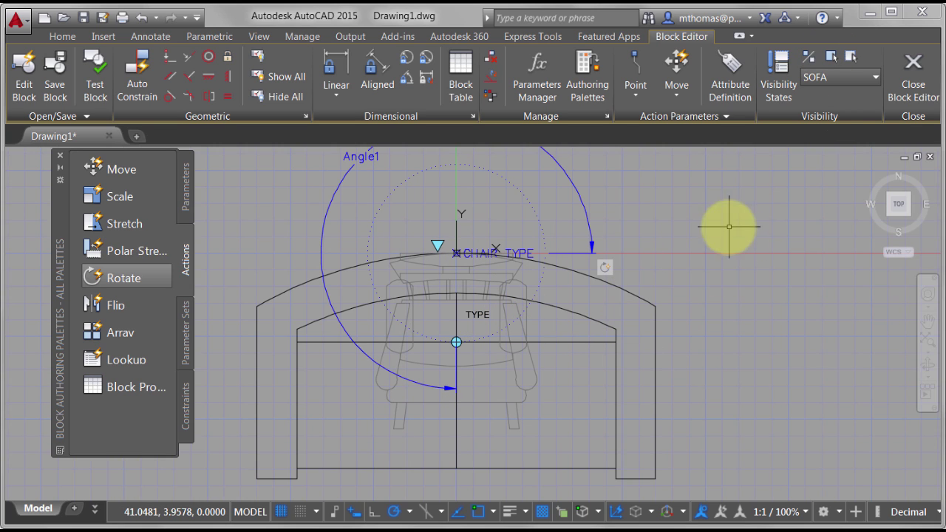
# - Return to OFFICE CHAIR, then close the Block Editor saving MEGA CHAIR changes
pyautogui.click(832, 79)
pyautogui.click(828, 91)
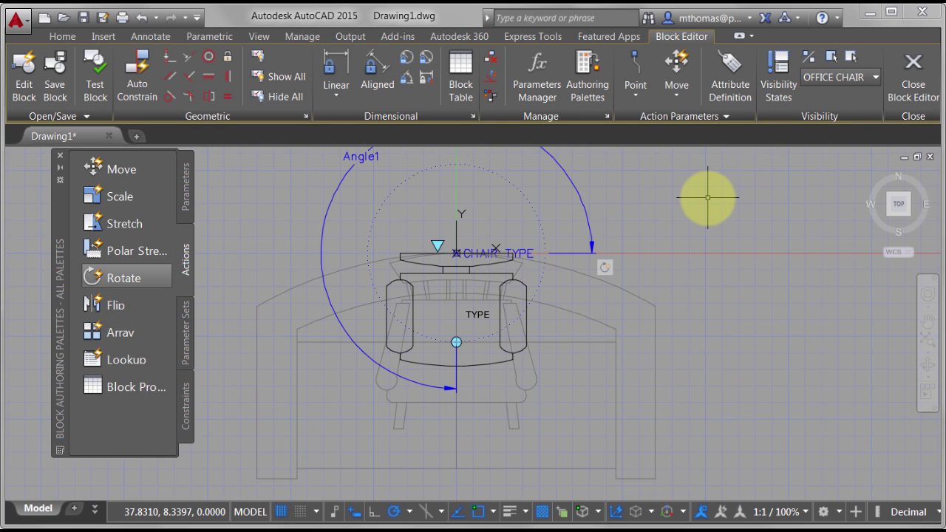
pyautogui.scroll(-2, 650, 215)
pyautogui.moveTo(671, 235); pyautogui.dragTo(673, 241, button='middle')
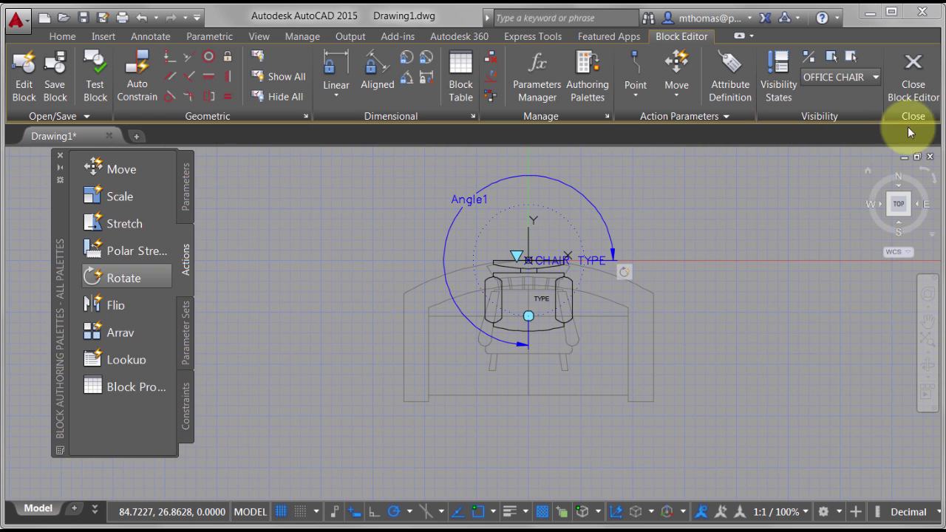
pyautogui.click(913, 74)
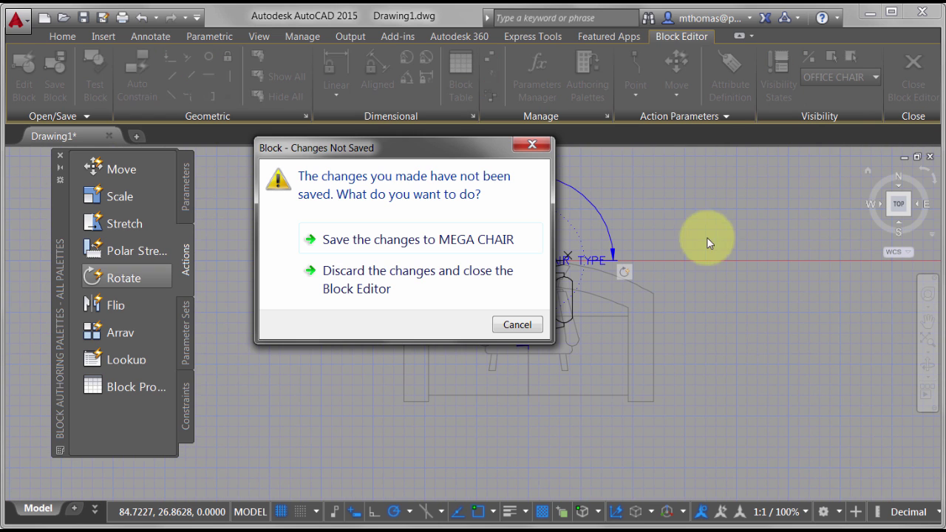
pyautogui.click(432, 240)
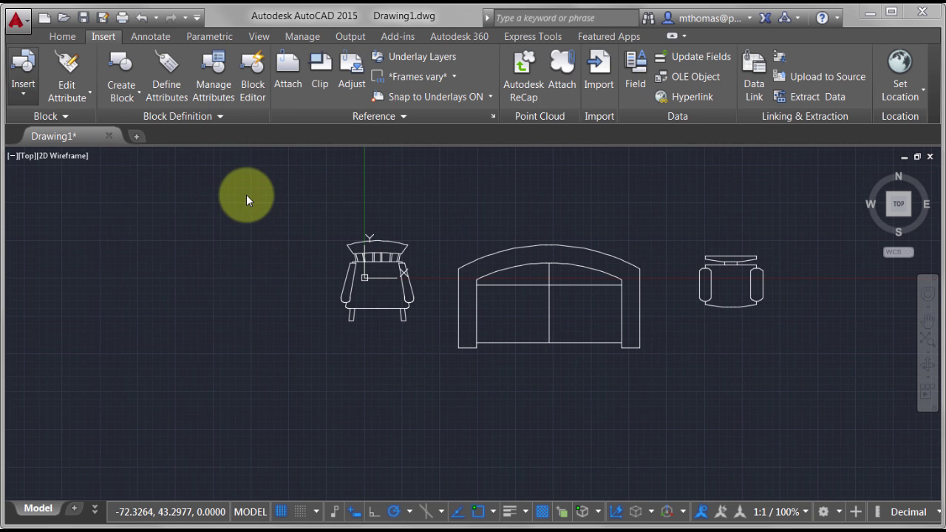
# - Insert a MEGA CHAIR block at a picked point, keeping OFFICE CHAIR as its TYPE attribute
pyautogui.click(158, 238)
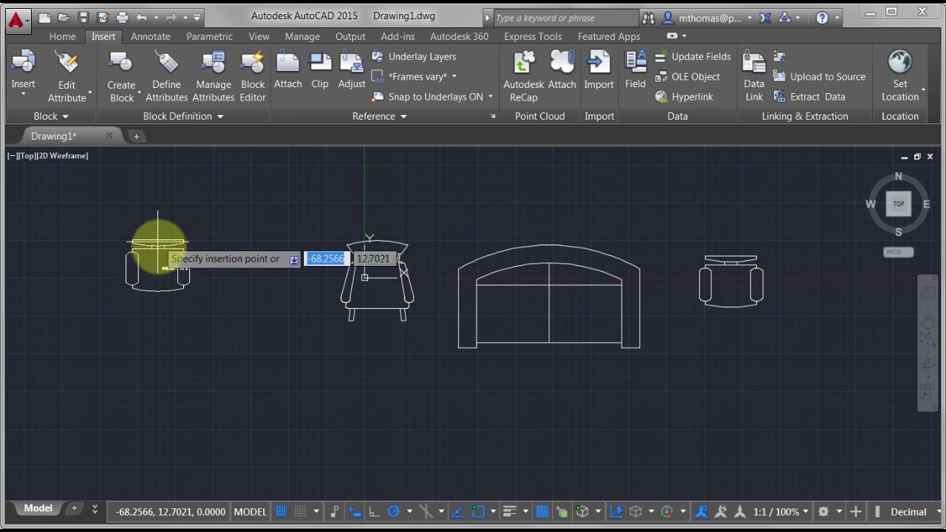
pyautogui.scroll(4, 222, 244)
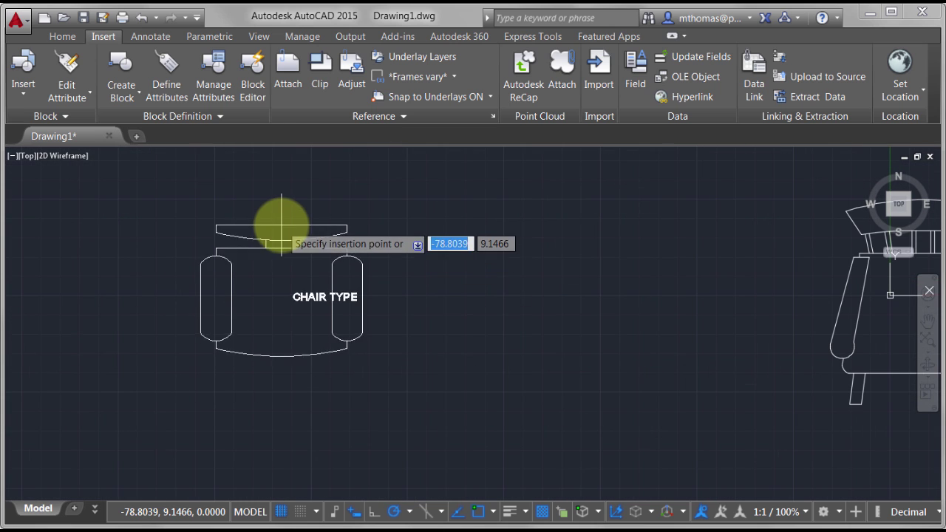
pyautogui.click(281, 223)
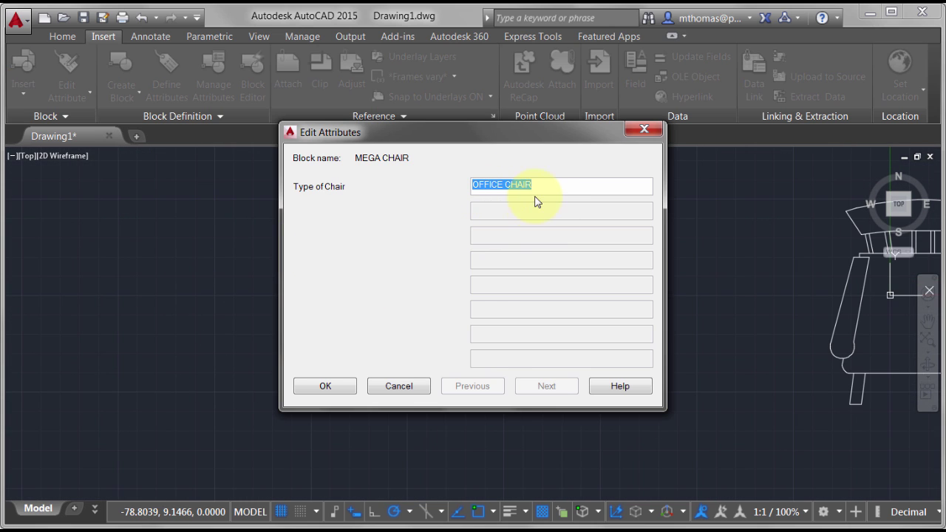
pyautogui.click(334, 396)
pyautogui.scroll(3, 300, 317)
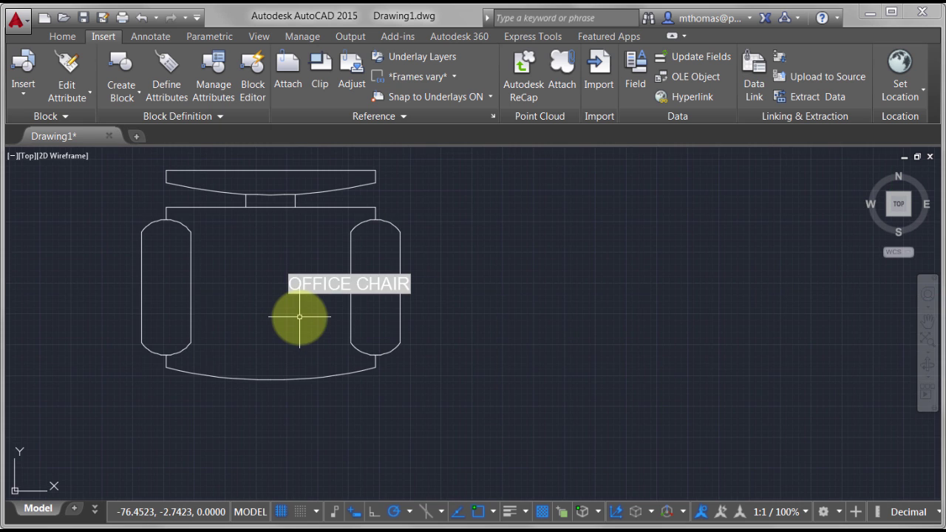
pyautogui.moveTo(299, 316); pyautogui.dragTo(370, 346, button='middle')
# - Switch the chair's visibility state to ROCKING CHAIR and regenerate so the label updates
pyautogui.click(347, 234)
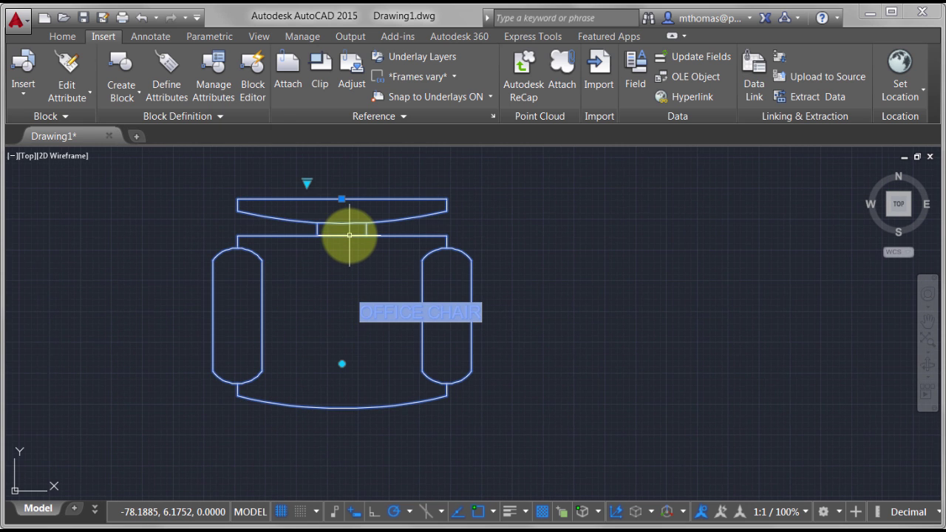
pyautogui.click(306, 184)
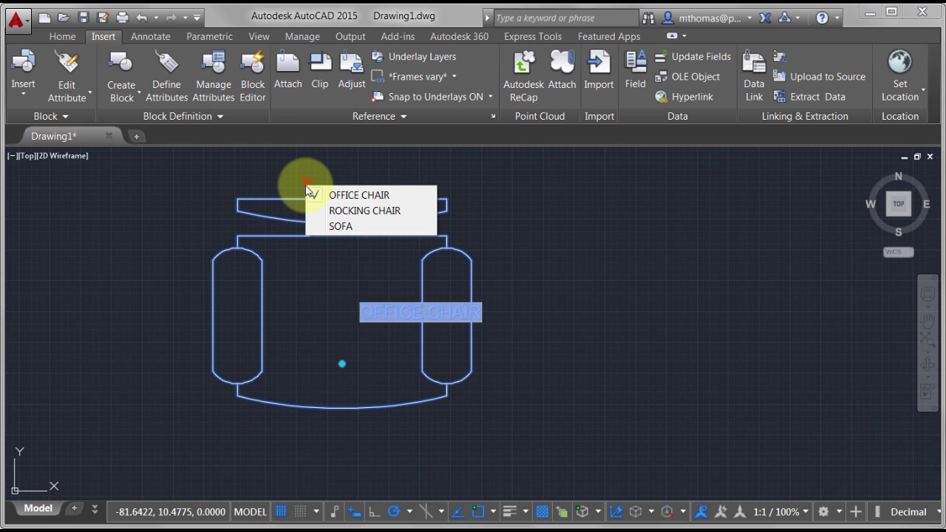
pyautogui.click(341, 213)
pyautogui.press('Escape')
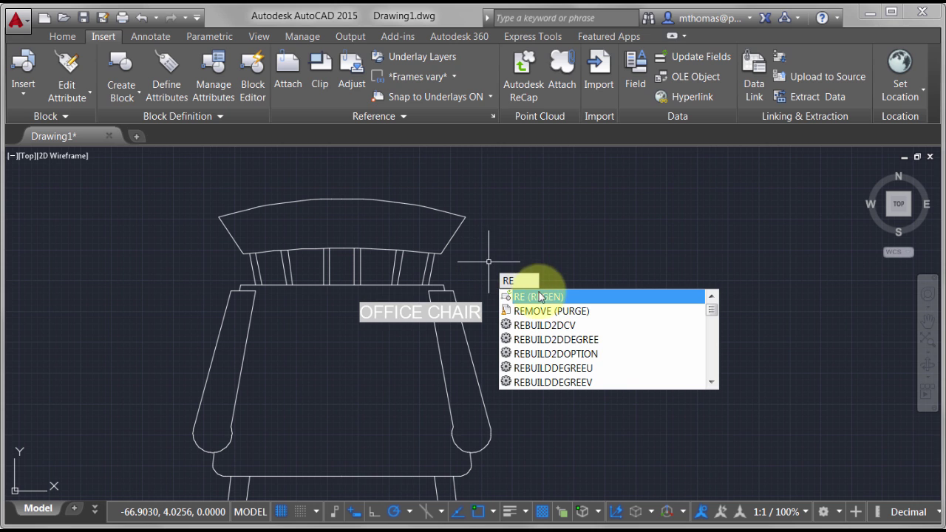
pyautogui.press('Return')
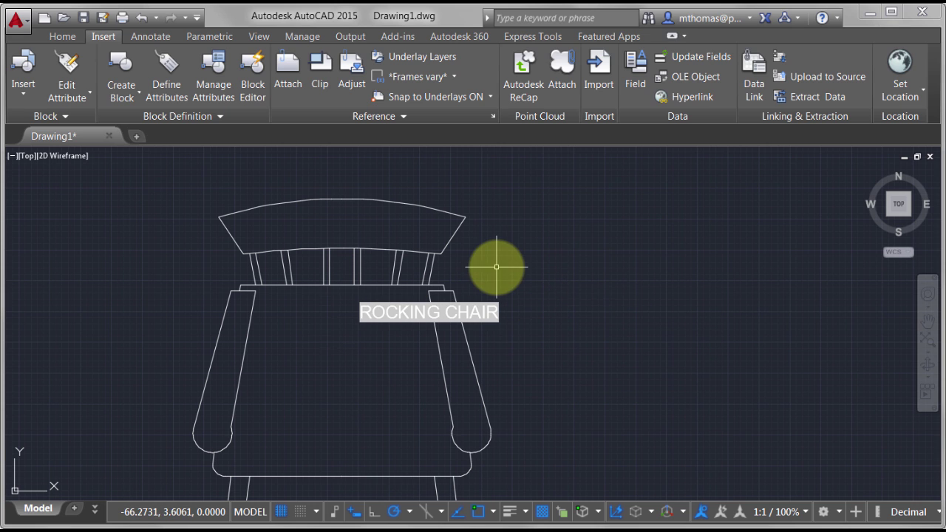
# - Switch the chair to SOFA and run REGEN so the label reads SOFA
pyautogui.click(419, 208)
pyautogui.click(307, 184)
pyautogui.click(384, 221)
pyautogui.press('Escape')
pyautogui.write('re')
pyautogui.press('Return')
pyautogui.scroll(-4, 471, 270)
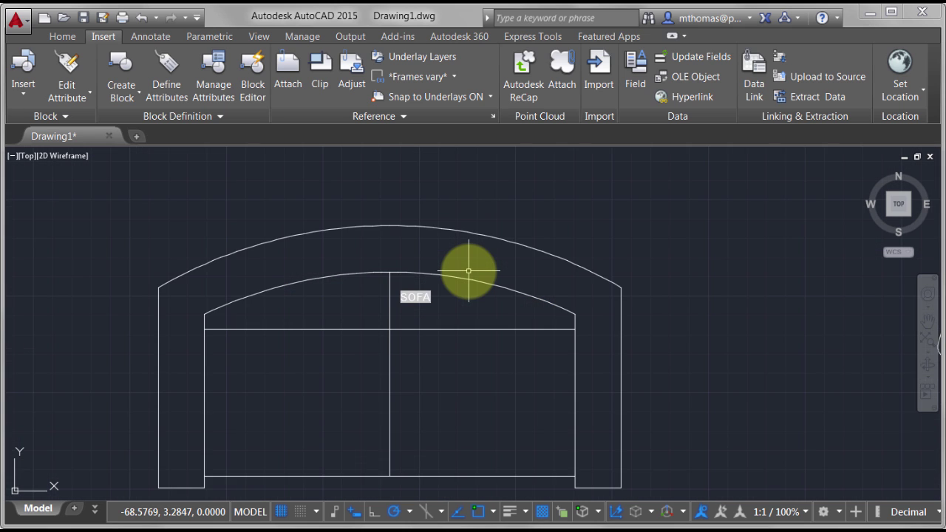
# - Rotate the sofa block to a new angle using its rotation grip
pyautogui.click(481, 235)
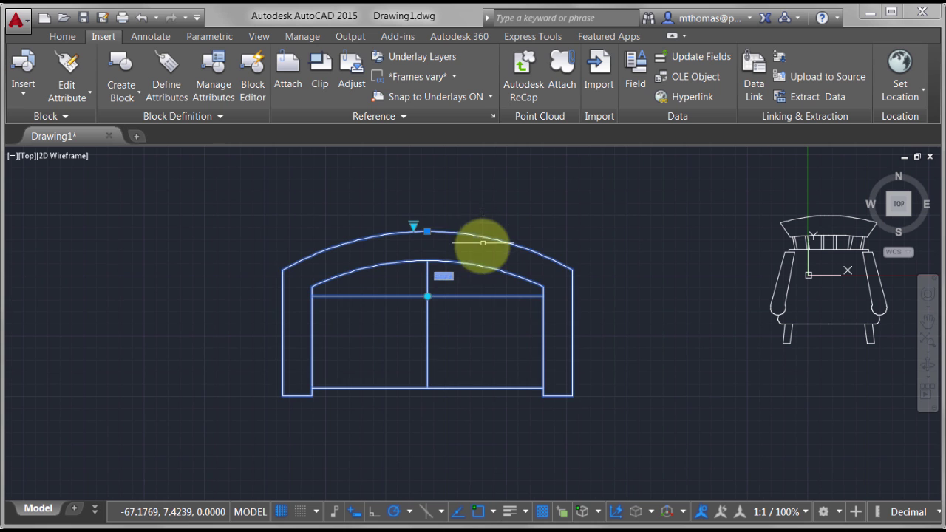
pyautogui.click(427, 296)
pyautogui.press('space')
pyautogui.press('space')
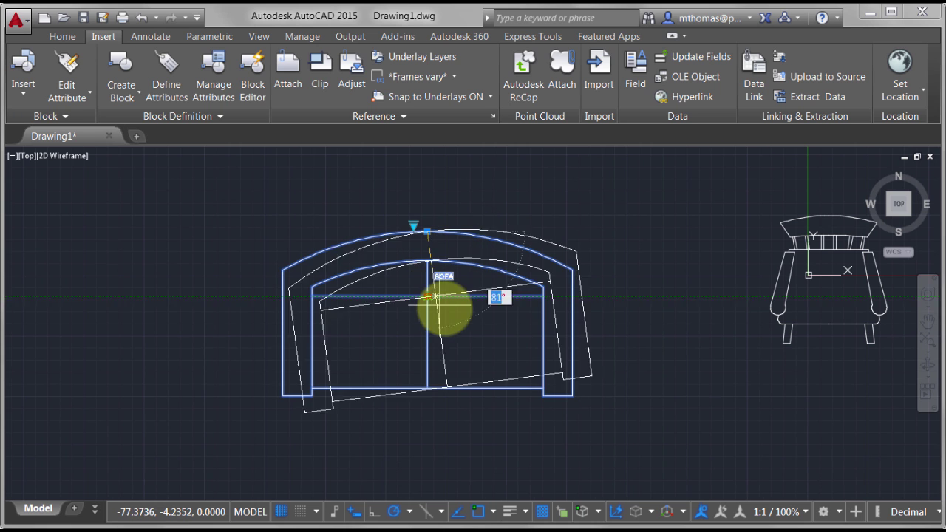
pyautogui.click(490, 325)
pyautogui.scroll(3, 481, 306)
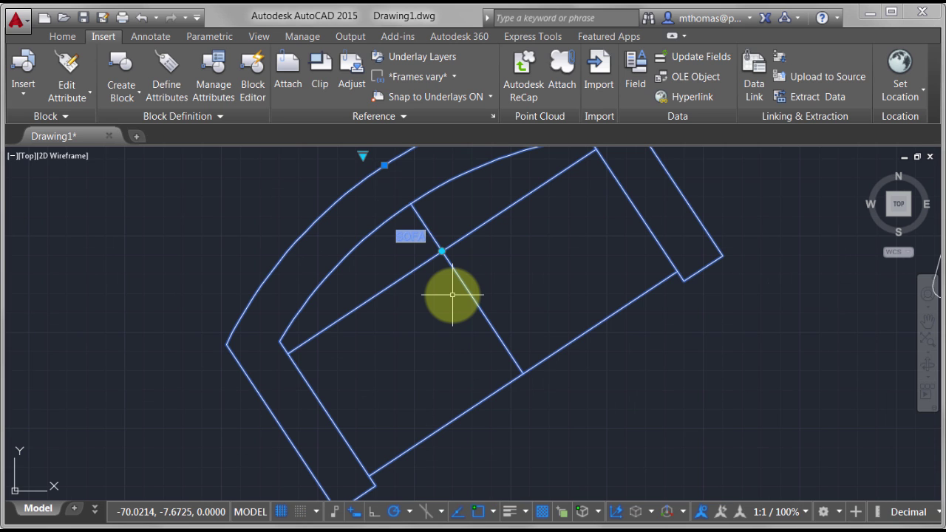
pyautogui.moveTo(453, 295); pyautogui.dragTo(421, 349, button='middle')
# - Cycle the block's visibility state through ROCKING CHAIR and OFFICE CHAIR
pyautogui.click(332, 210)
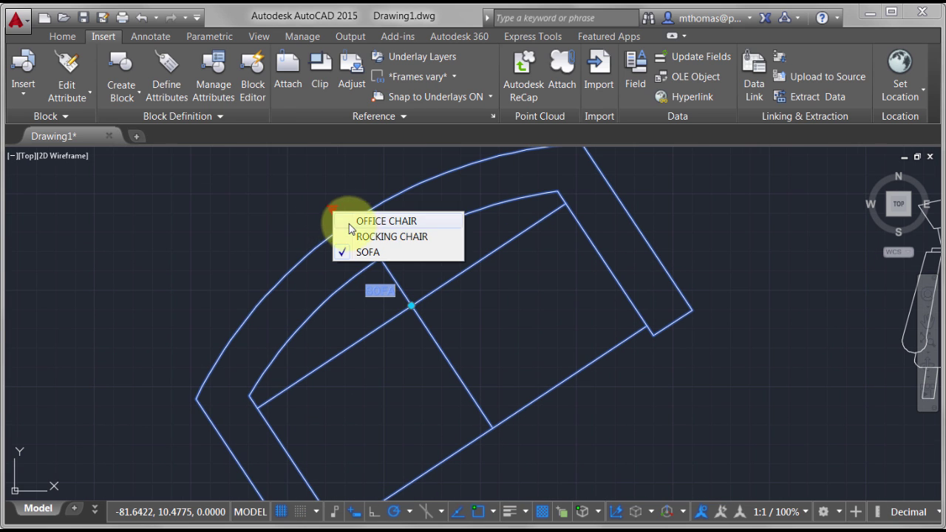
pyautogui.click(366, 238)
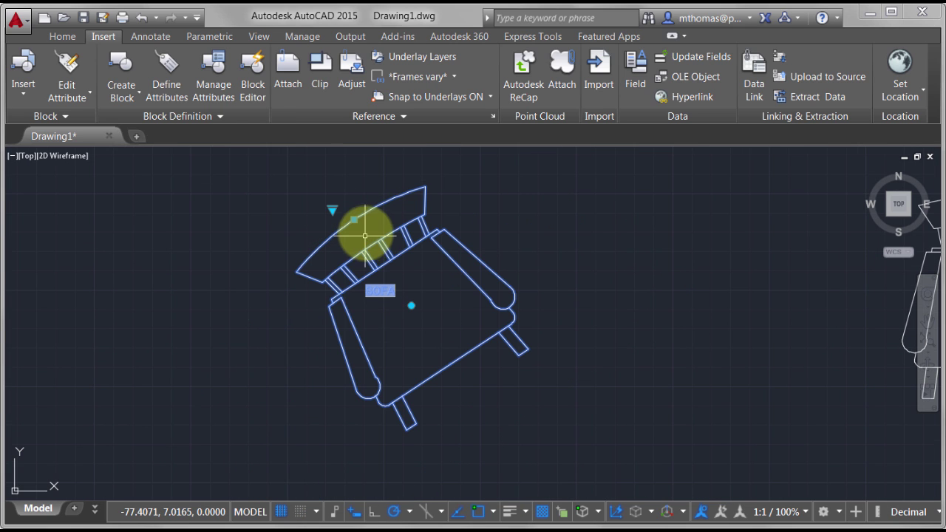
pyautogui.click(333, 210)
pyautogui.click(350, 220)
pyautogui.scroll(4, 380, 296)
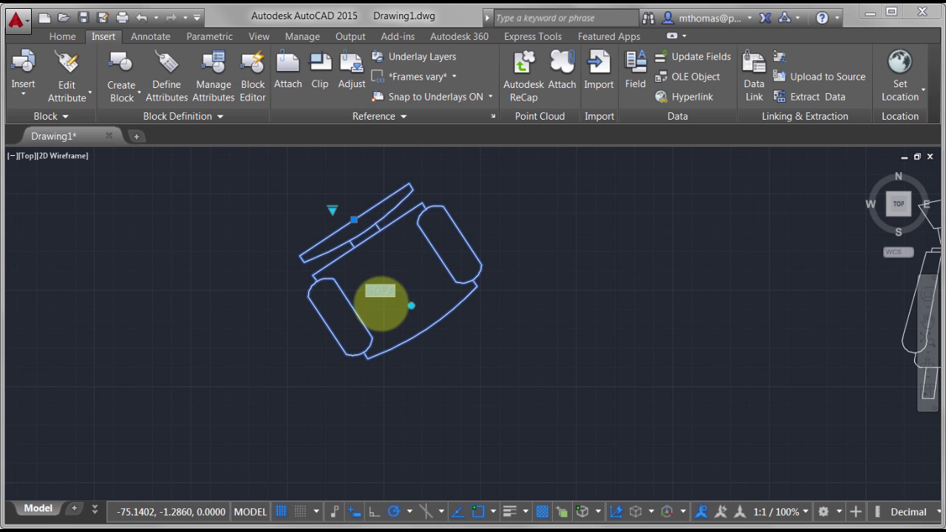
pyautogui.scroll(-2, 434, 295)
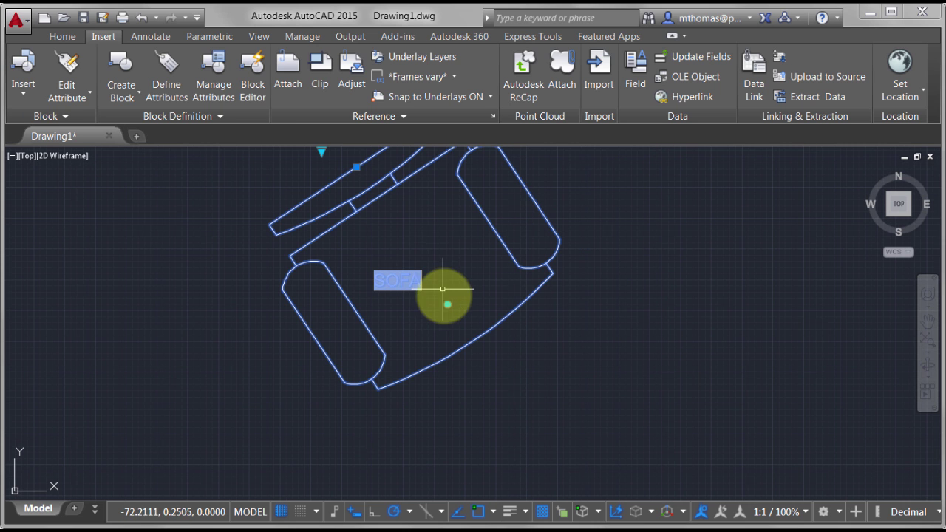
# - Cancel a second rotation and set the block back to ROCKING CHAIR, then deselect it
pyautogui.click(447, 303)
pyautogui.press('Escape')
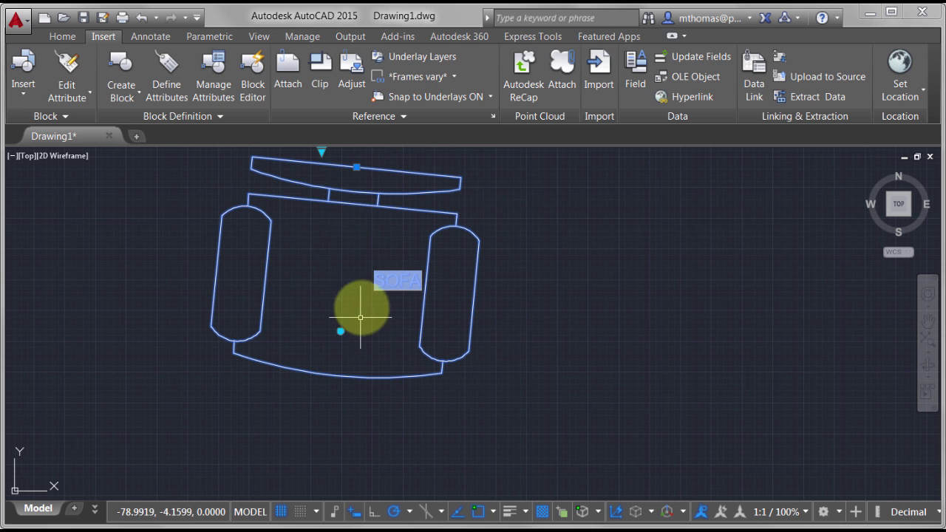
pyautogui.click(322, 152)
pyautogui.click(346, 175)
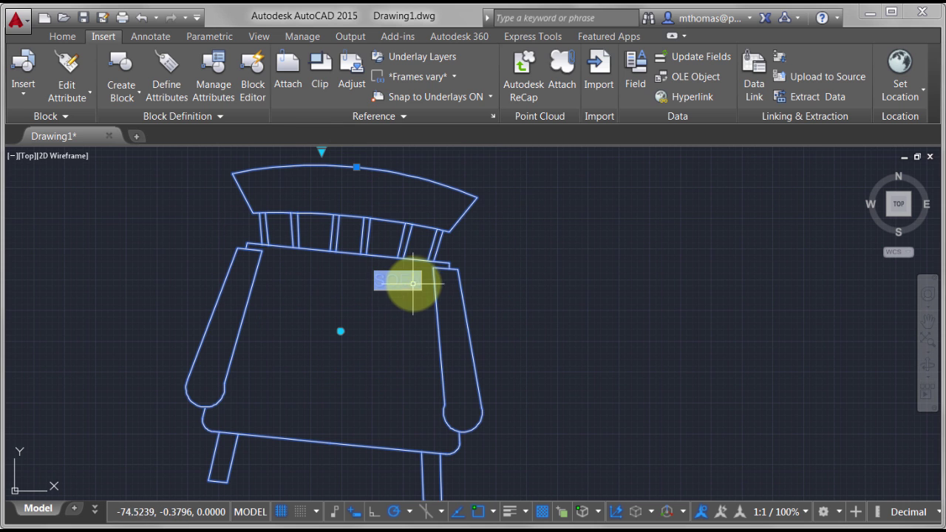
pyautogui.press('Escape')
pyautogui.scroll(-3, 591, 311)
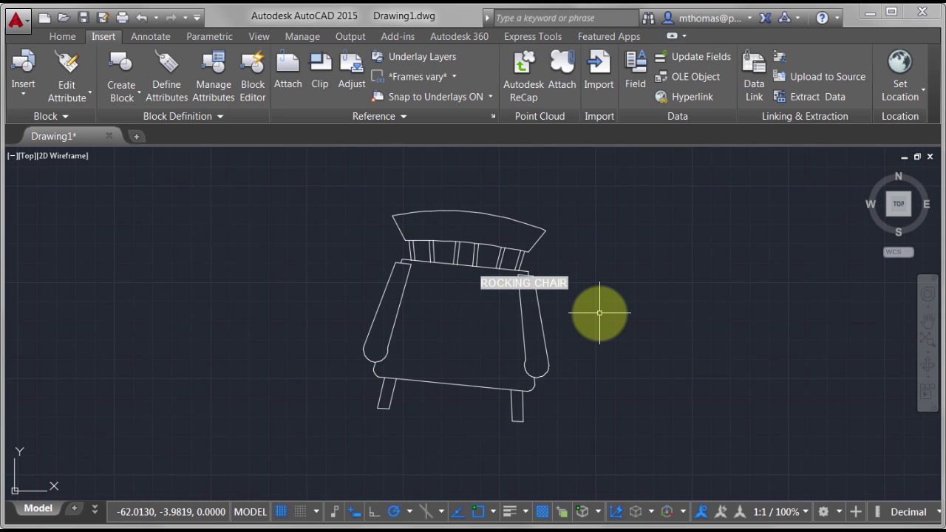